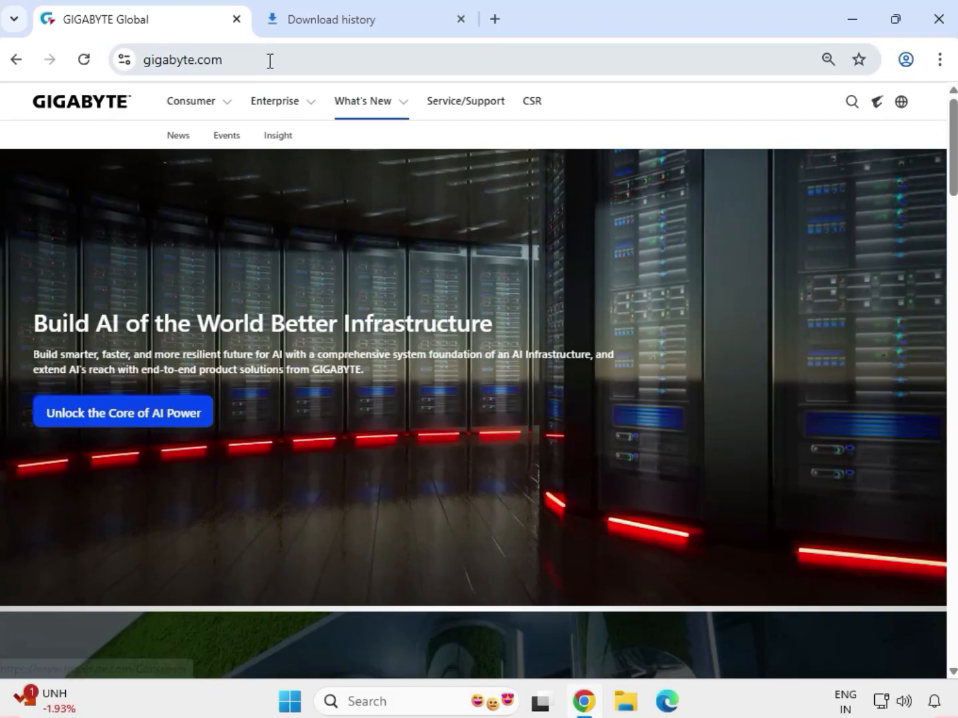
Search the Gigabyte website for "H110M H".
drag(271, 60, 333, 67)
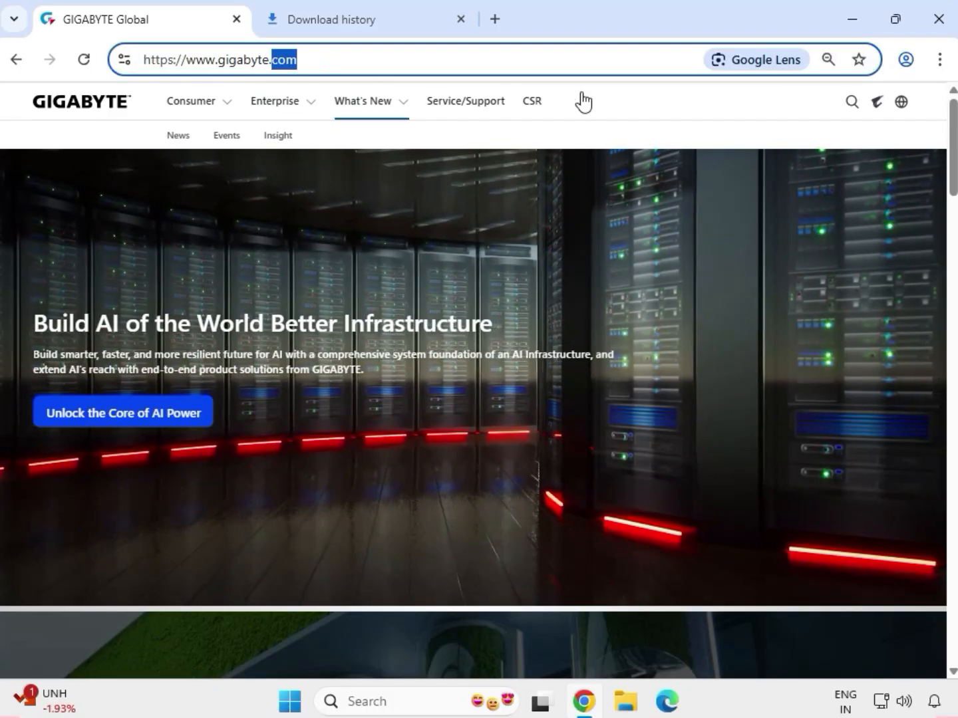
click(852, 111)
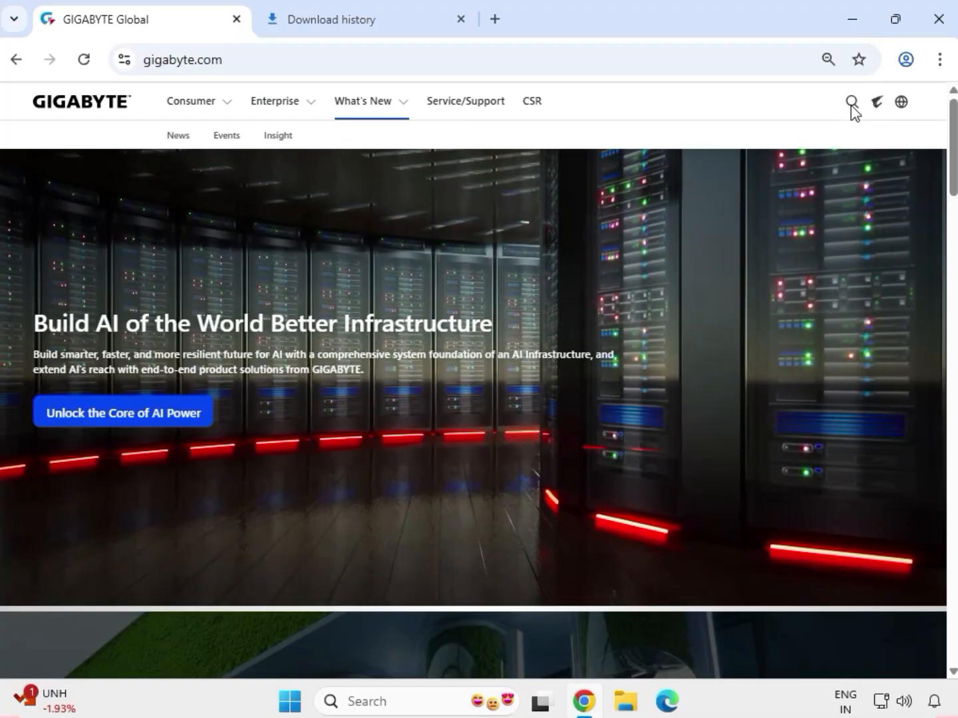
click(852, 110)
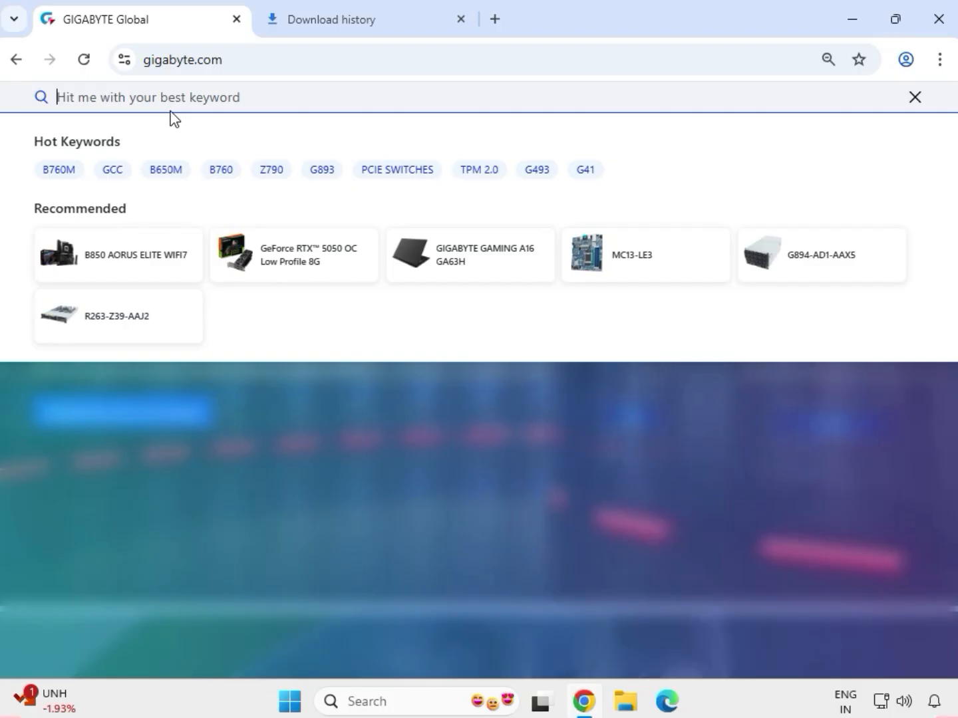
text(H110)
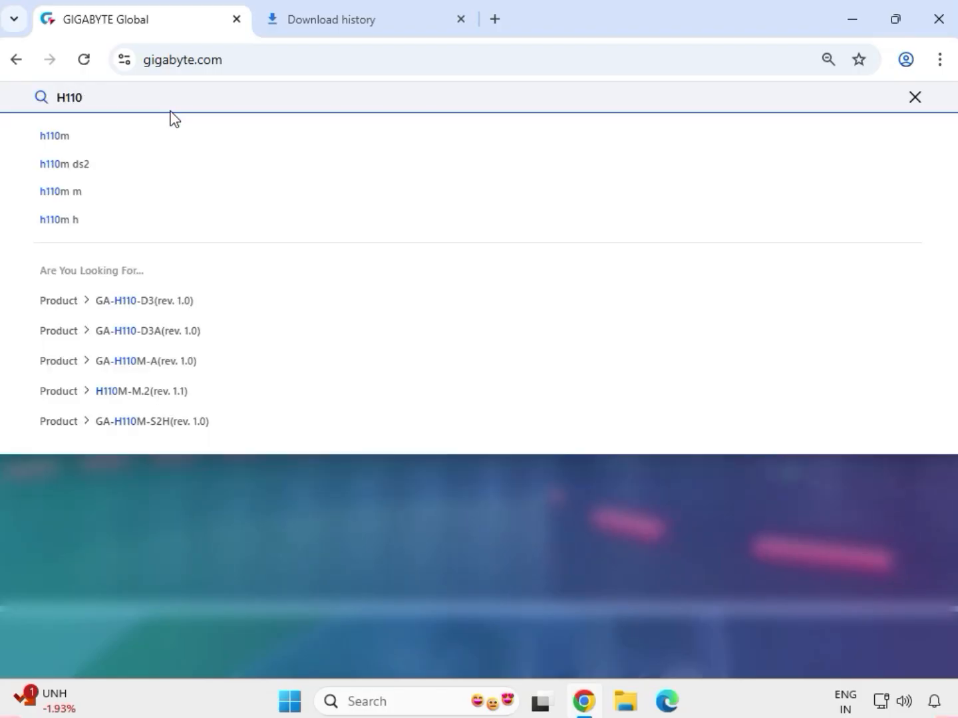
text(M H)
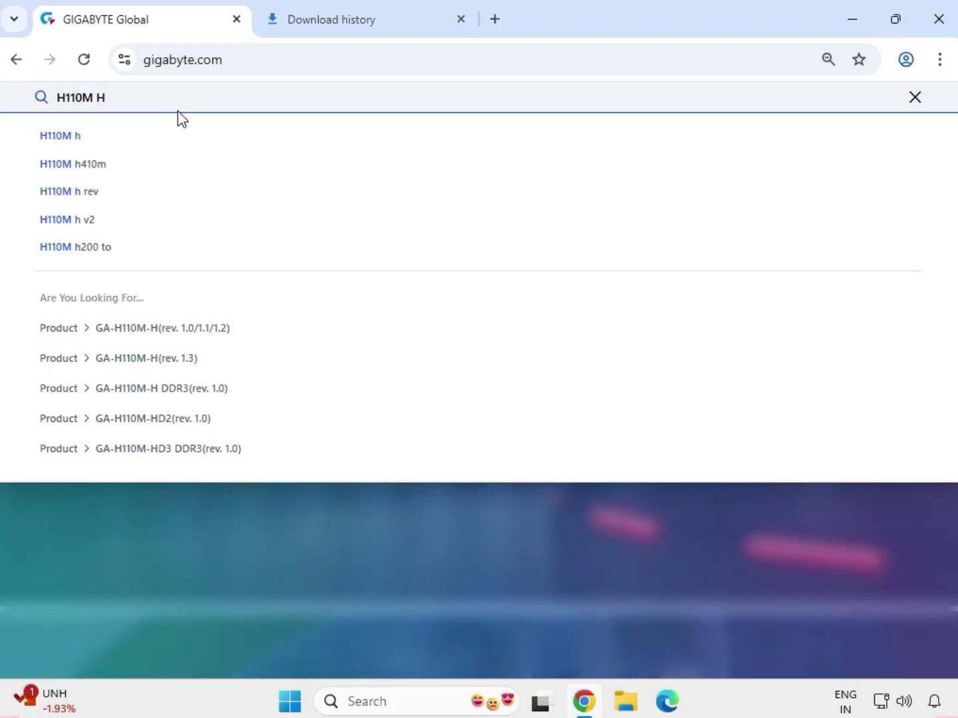
key(Return)
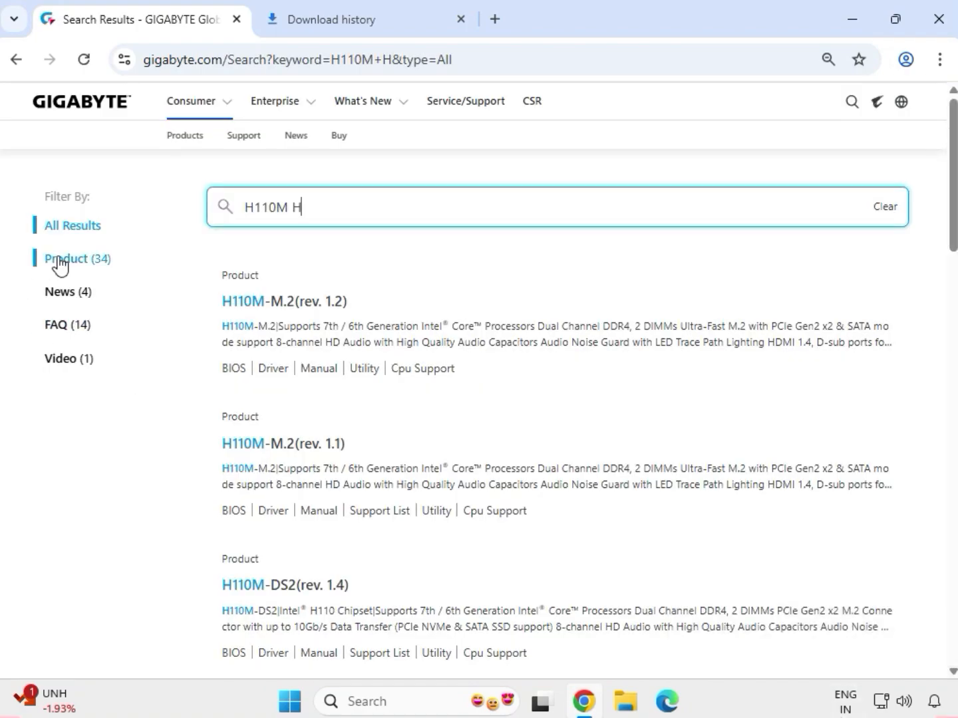
Filter the search results to products and open the GA-H110M-H (rev. 1.3) motherboard page.
click(60, 260)
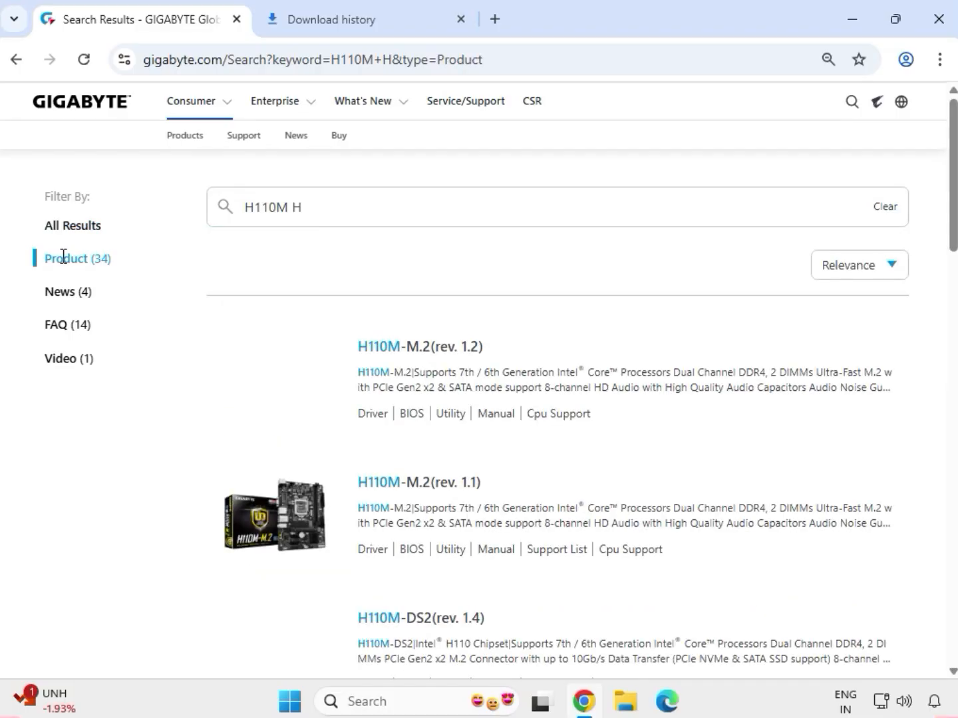
scroll(461, 535, down, 4)
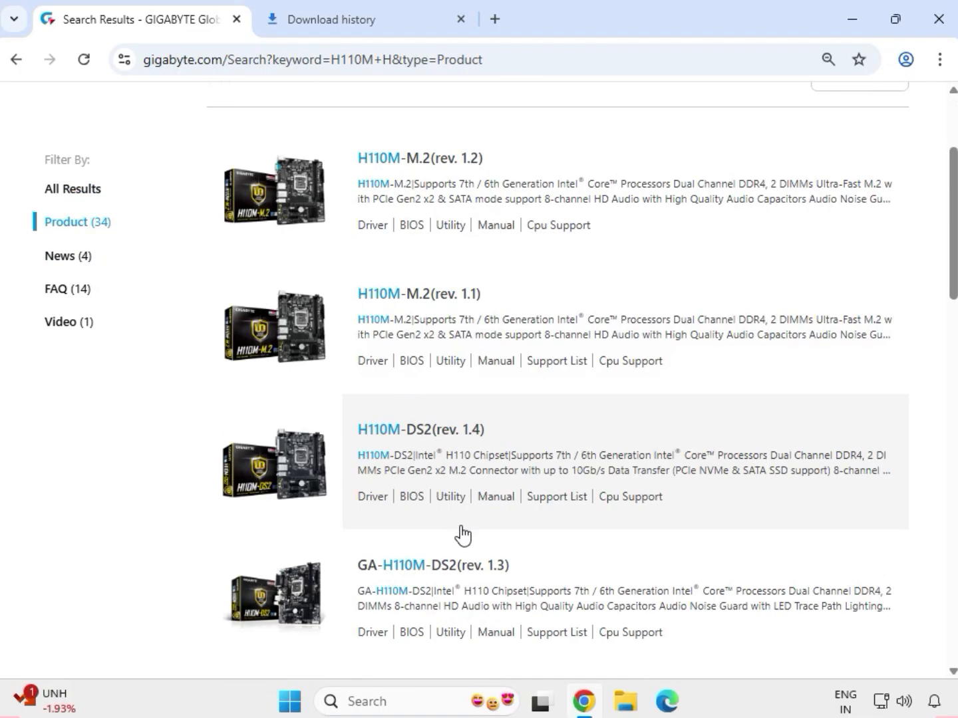
scroll(461, 535, down, 1)
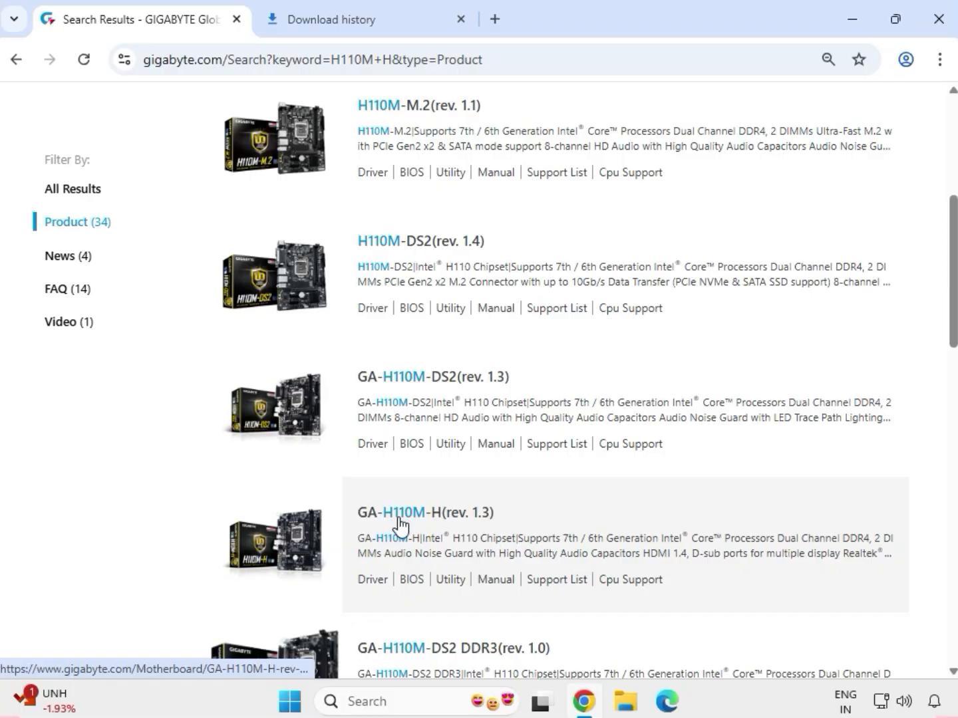
click(440, 514)
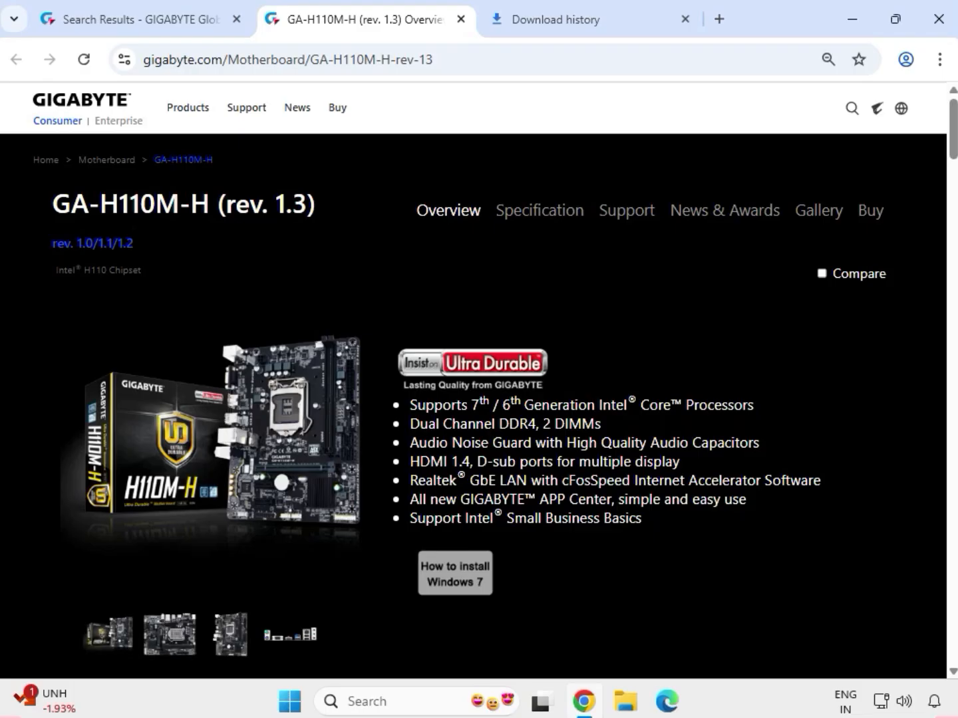
In the motherboard's support downloads, set the driver OS to Windows 11 64bit and download Intel VGA Driver 31.0.101.2115.
click(626, 216)
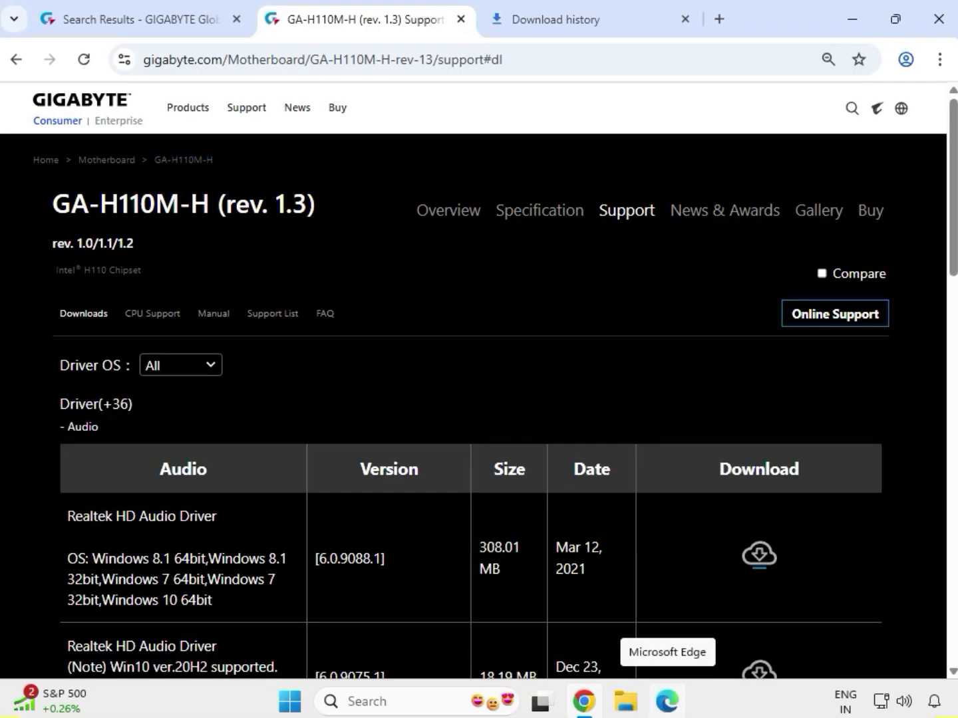
click(216, 368)
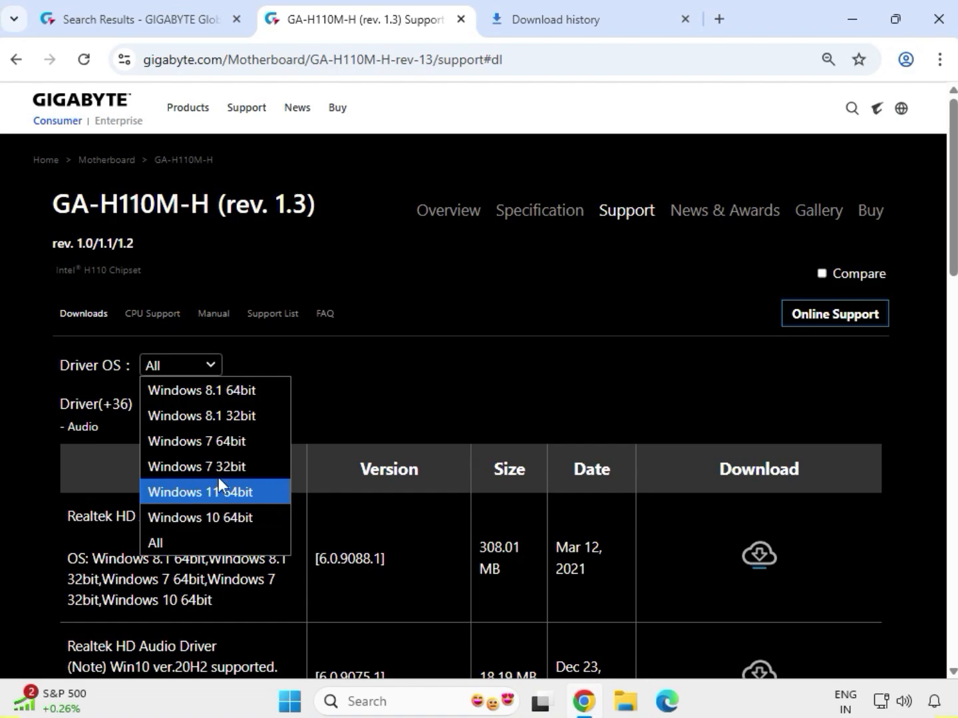
click(225, 494)
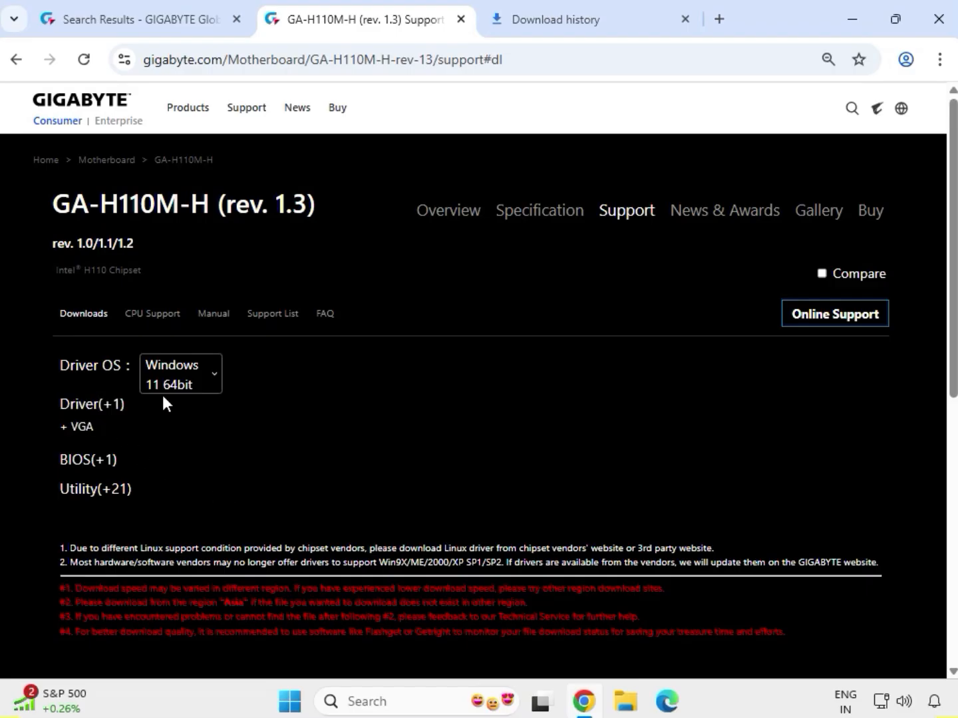
click(82, 428)
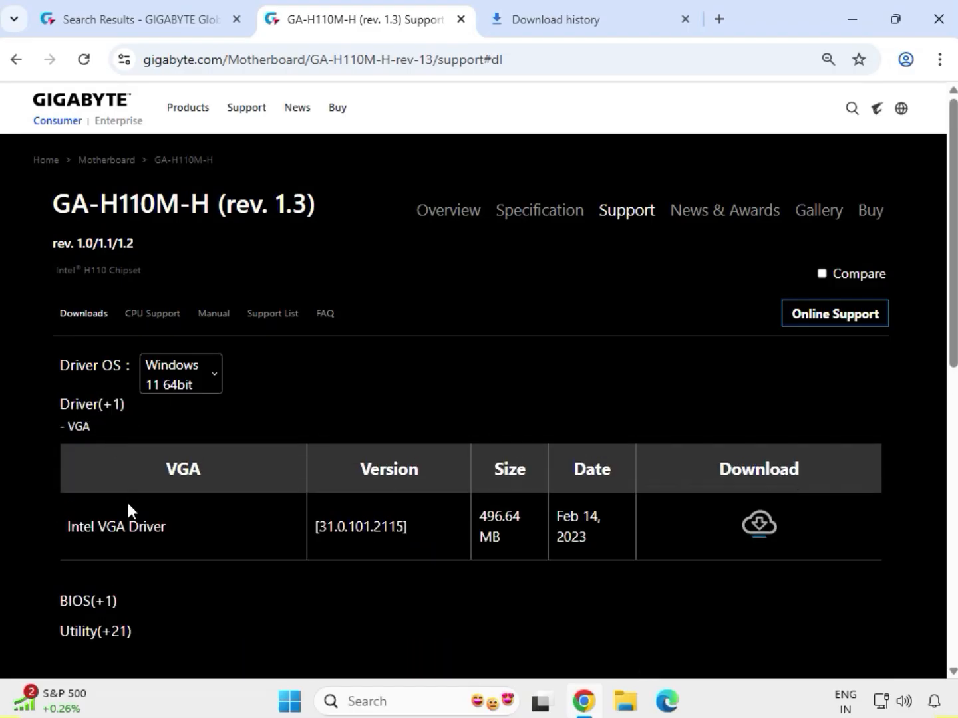
drag(86, 527, 765, 536)
click(763, 530)
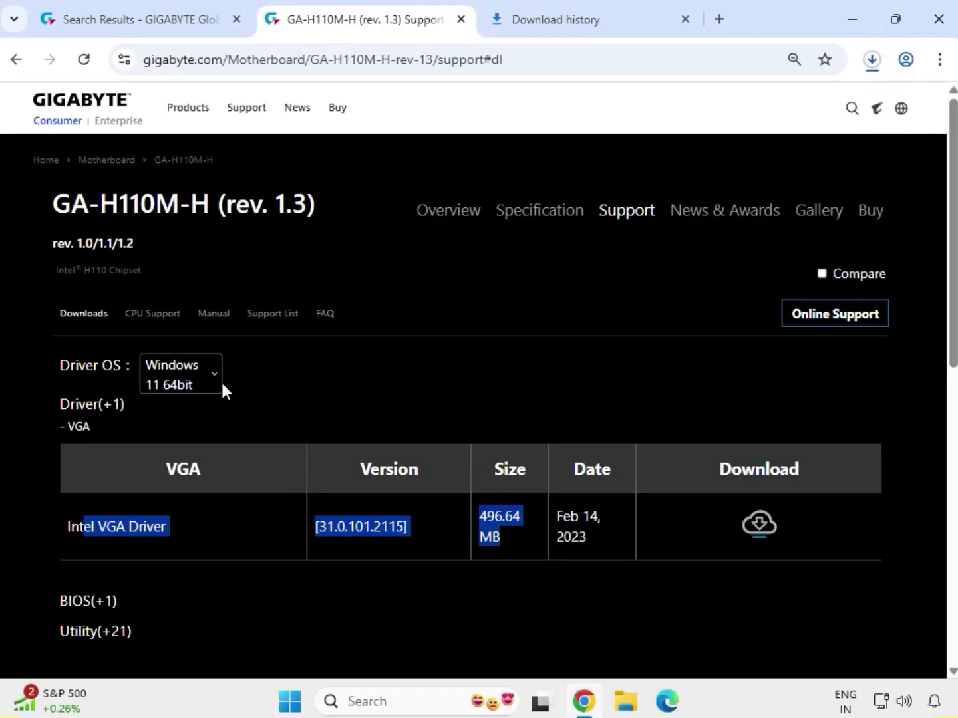
Set the driver OS to Windows 10 64bit and try to download Realtek HD Audio Driver 6.0.1.7727.
click(222, 384)
click(211, 387)
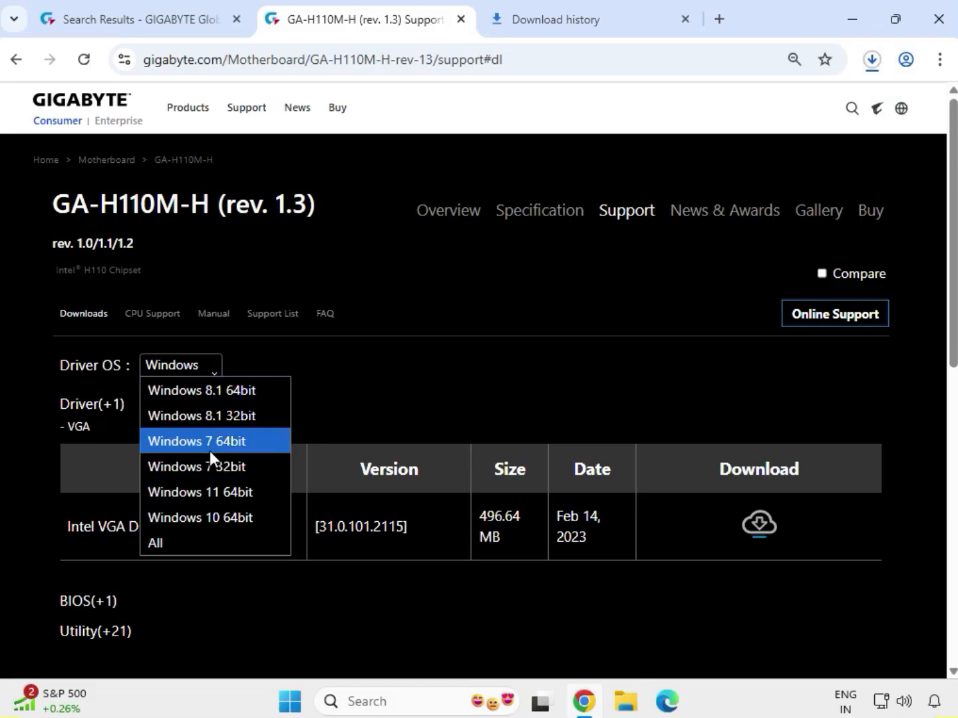
click(159, 505)
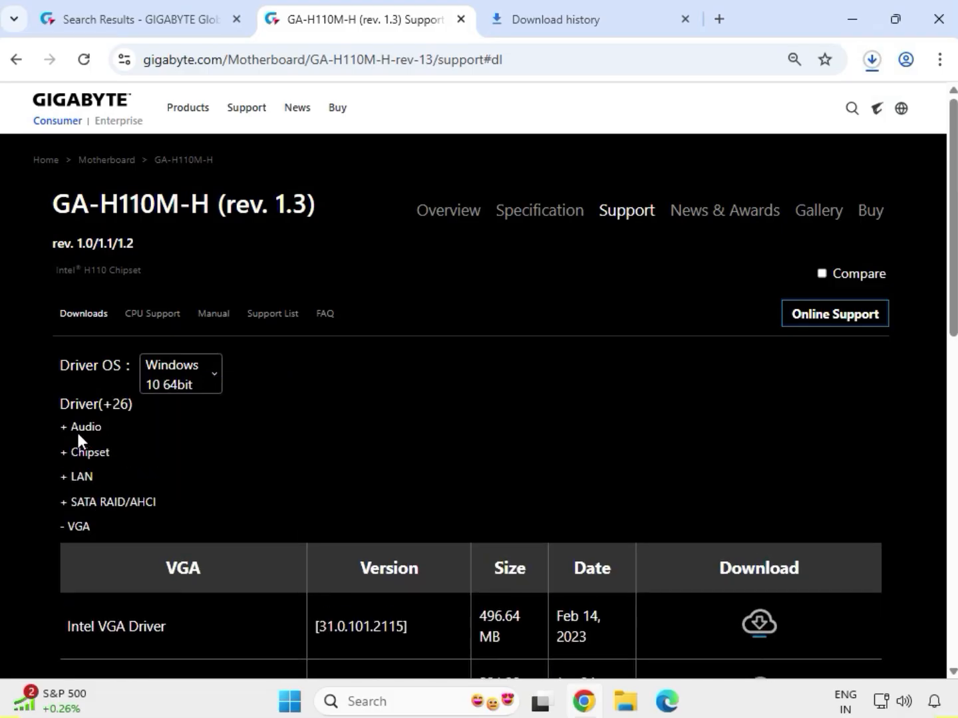
click(78, 429)
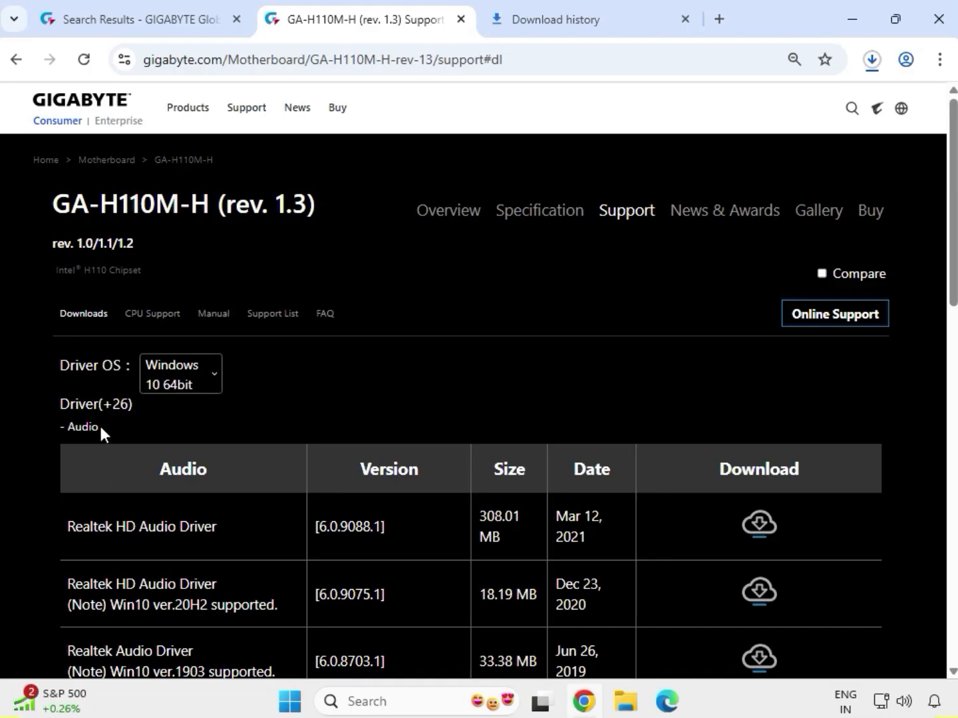
drag(101, 428, 231, 419)
scroll(117, 461, down, 5)
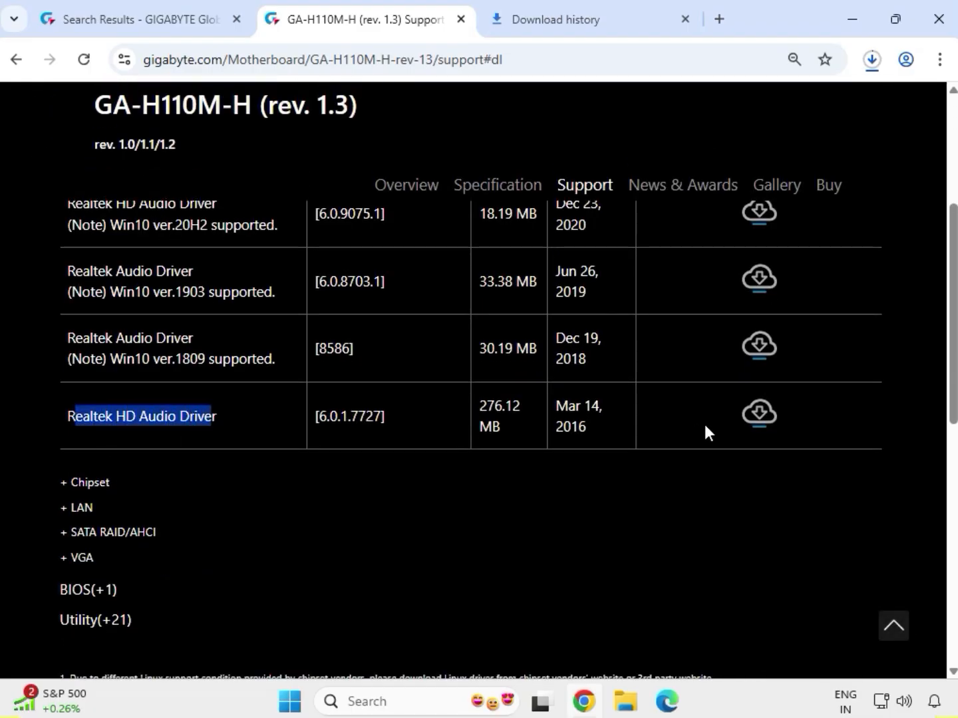
click(773, 421)
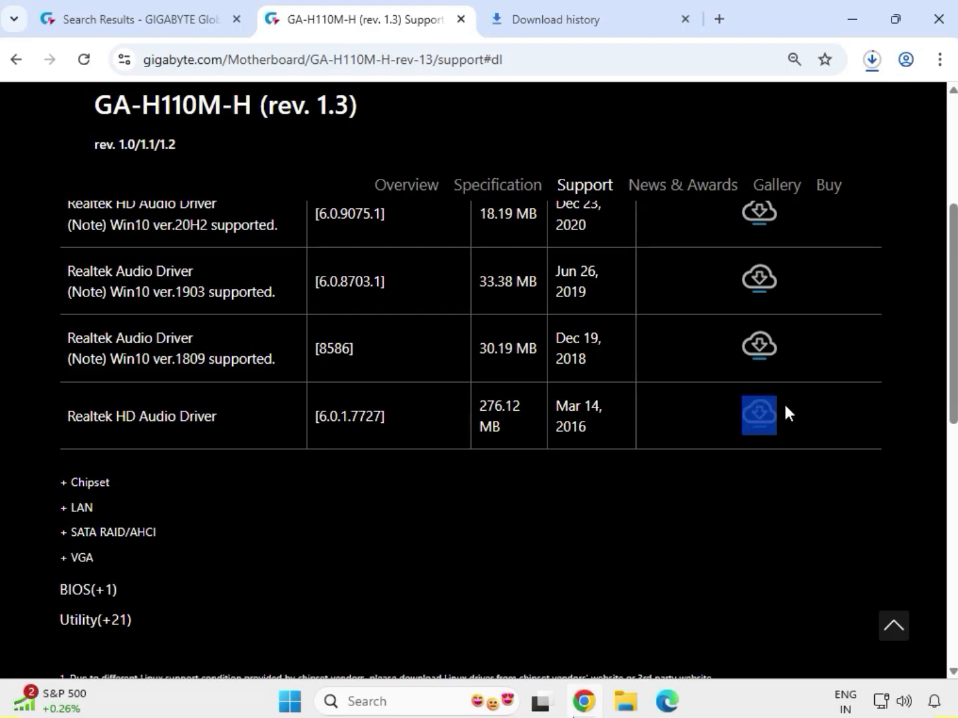
Expand the Chipset drivers and download Intel INF installation version 10.1.1.38.
click(97, 482)
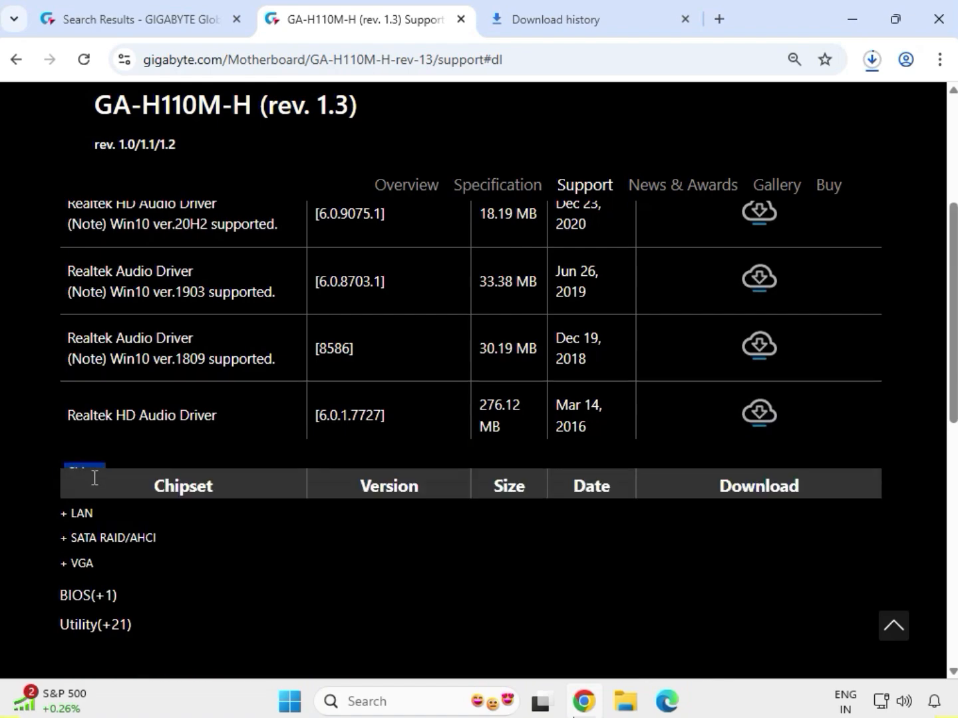
scroll(90, 493, down, 3)
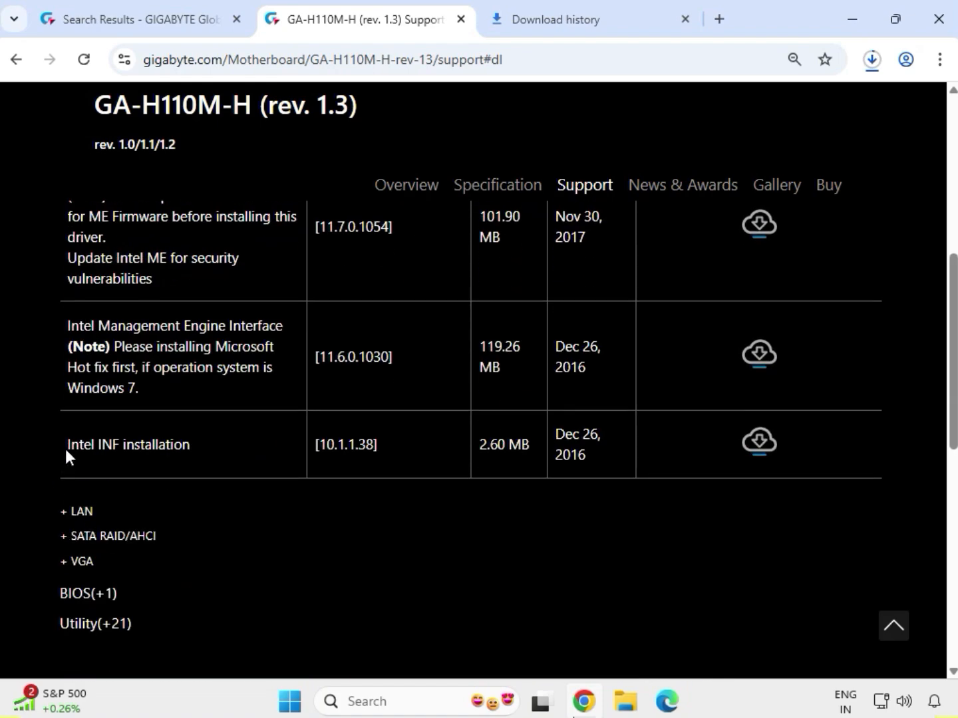
drag(67, 456, 667, 466)
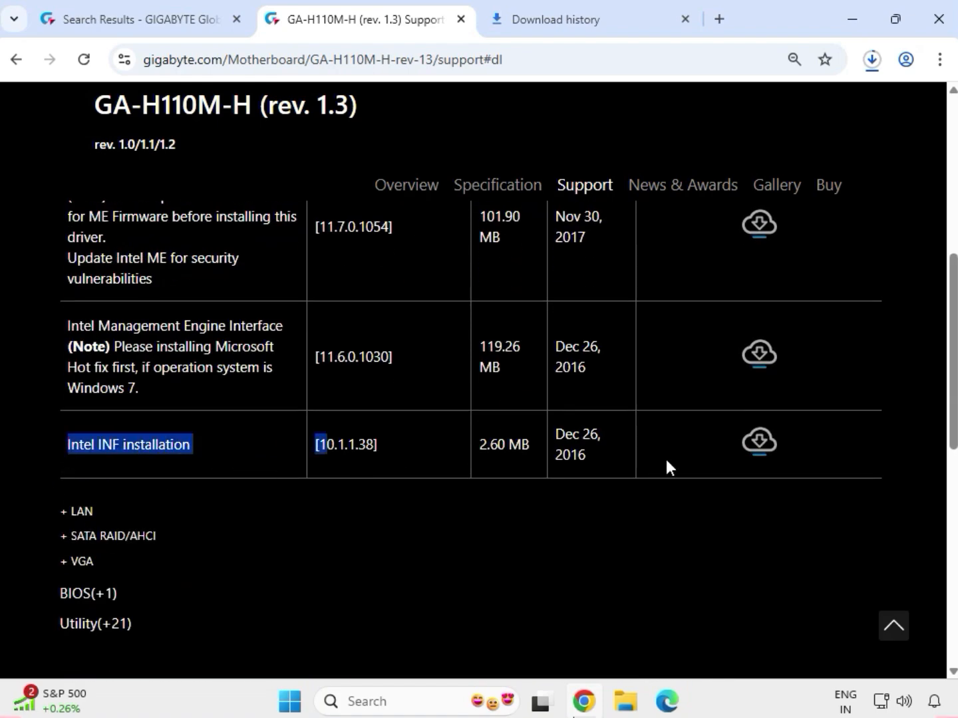
click(763, 445)
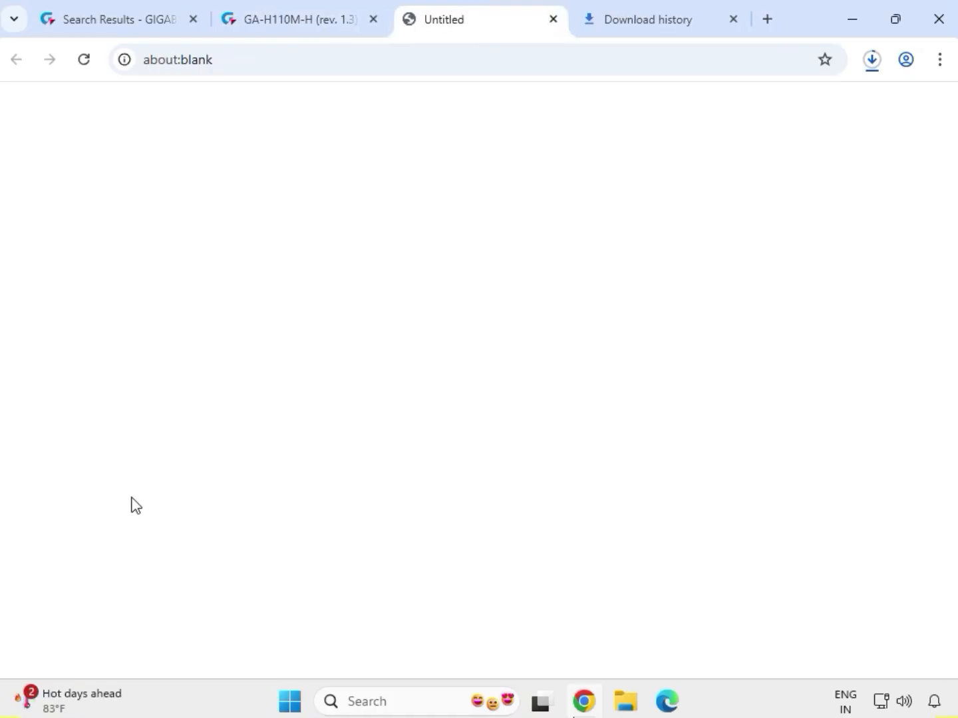
Expand the LAN drivers and download Realtek LAN Driver 10.063.1122.2022, dated Jan 09, 2023.
drag(101, 512, 59, 509)
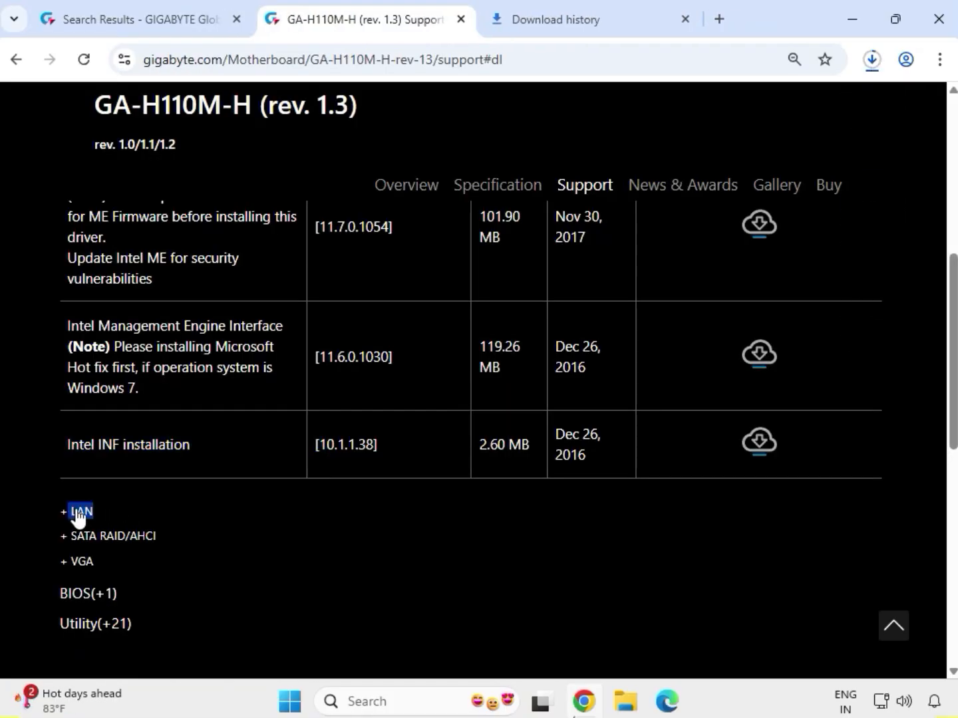
click(81, 512)
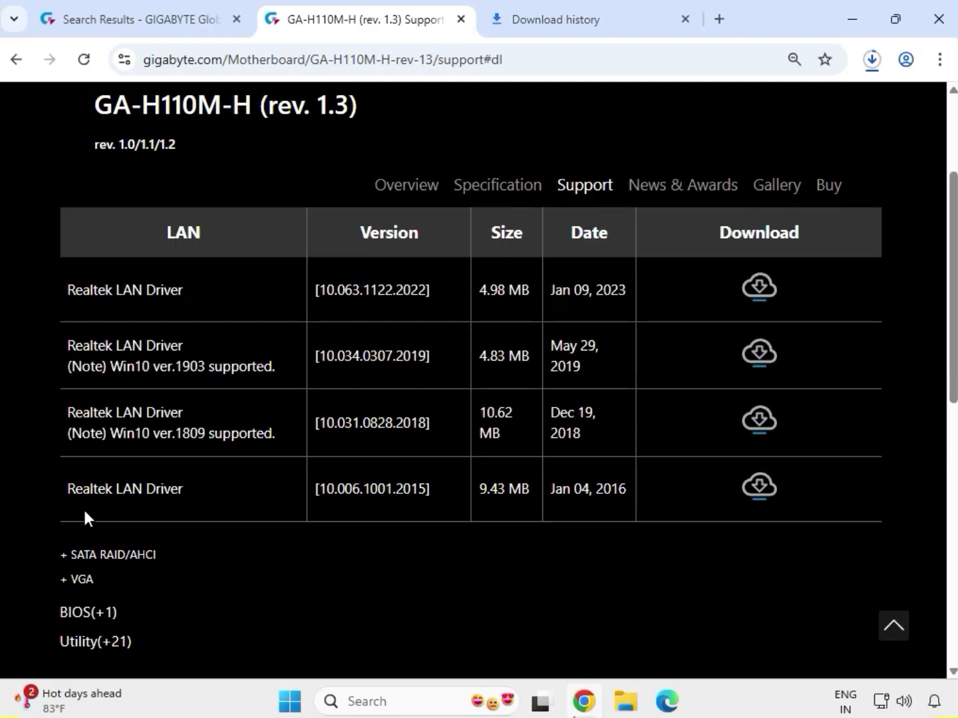
scroll(85, 532, down, 1)
drag(68, 285, 658, 292)
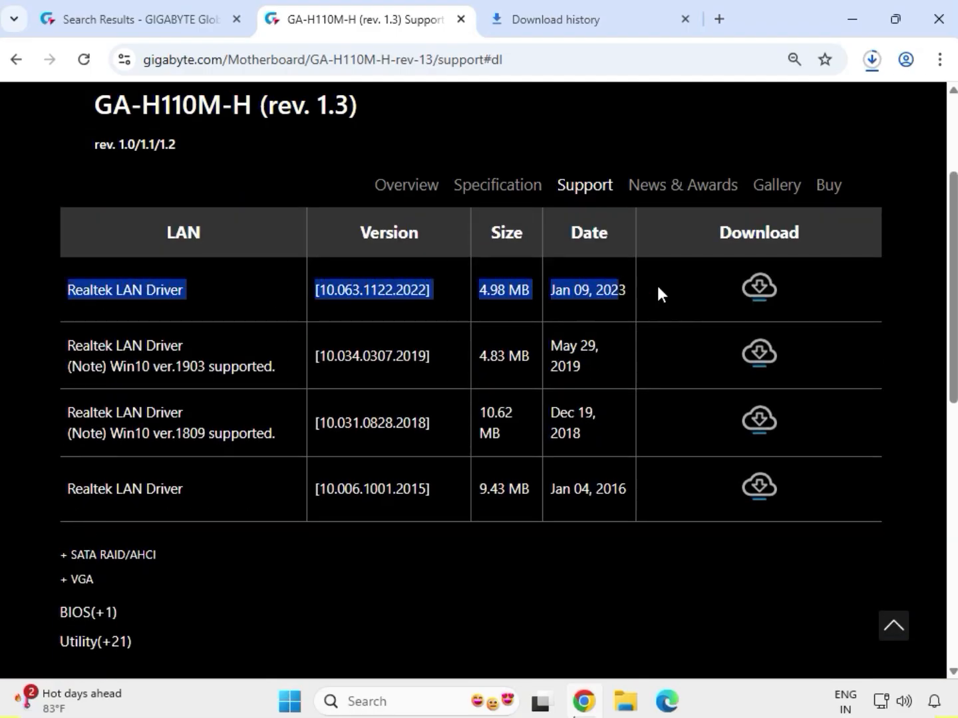
click(755, 289)
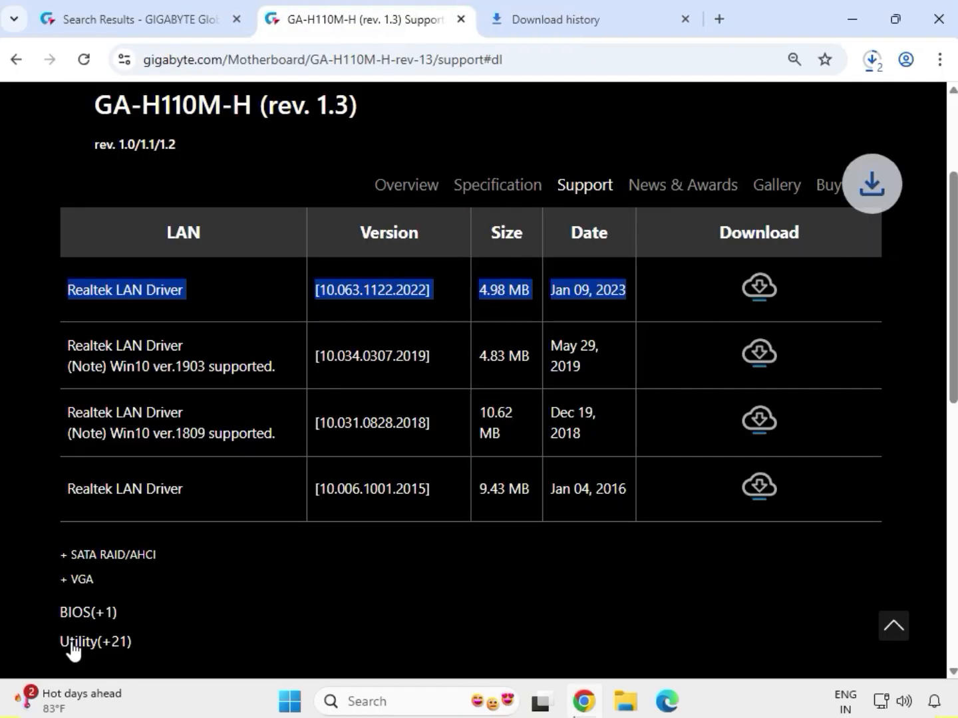
Expand the VGA drivers for Windows 10 64bit and download Intel VGA Driver 31.0.101.2115 again.
click(83, 581)
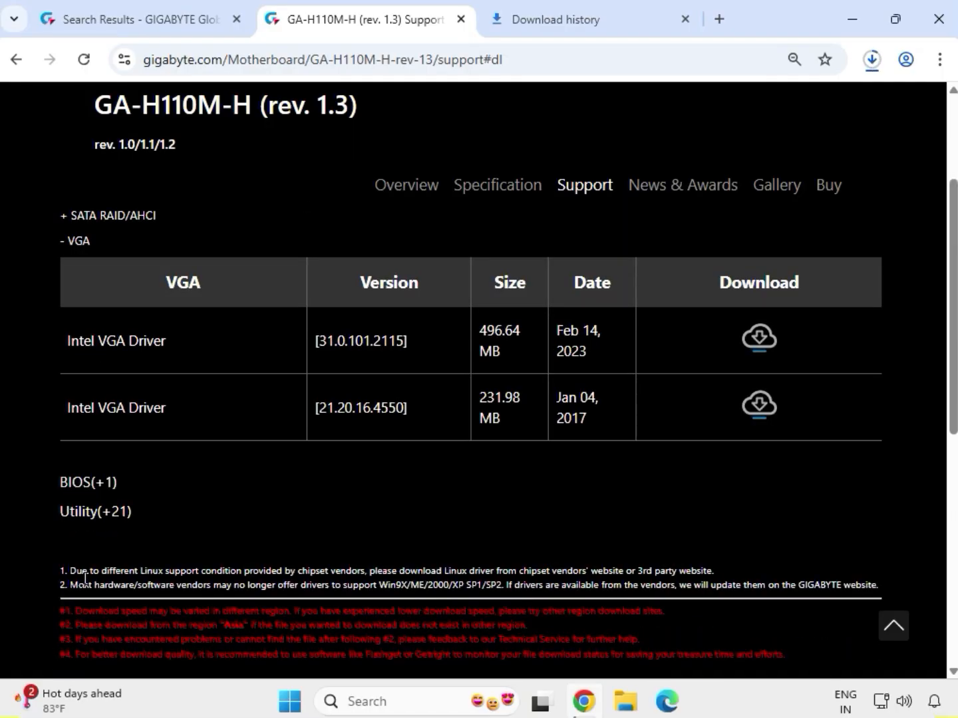
drag(72, 336, 617, 358)
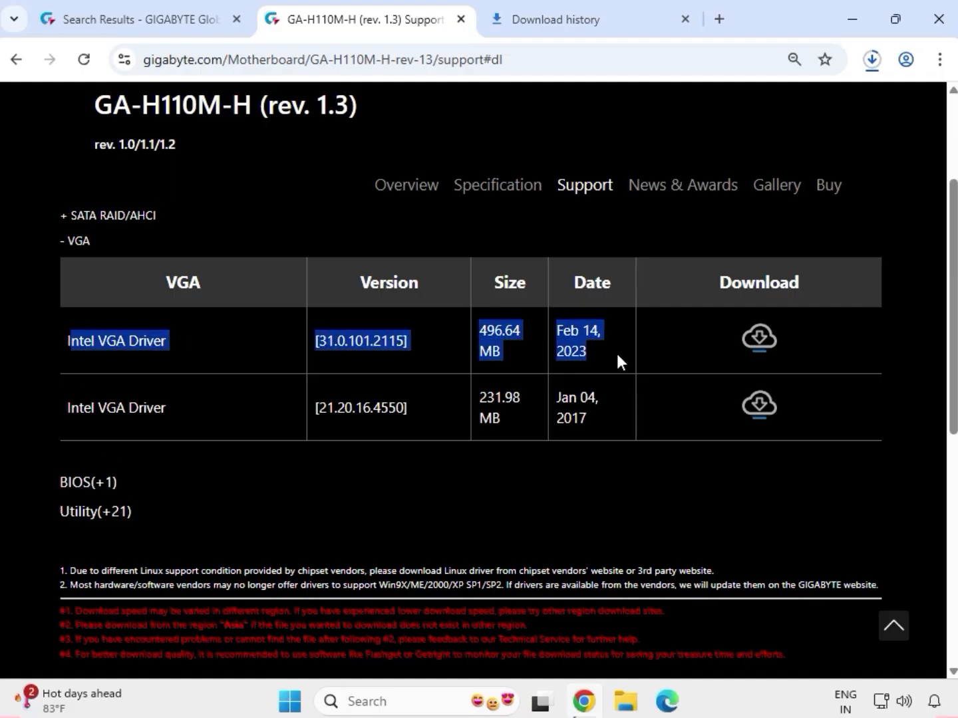
click(757, 342)
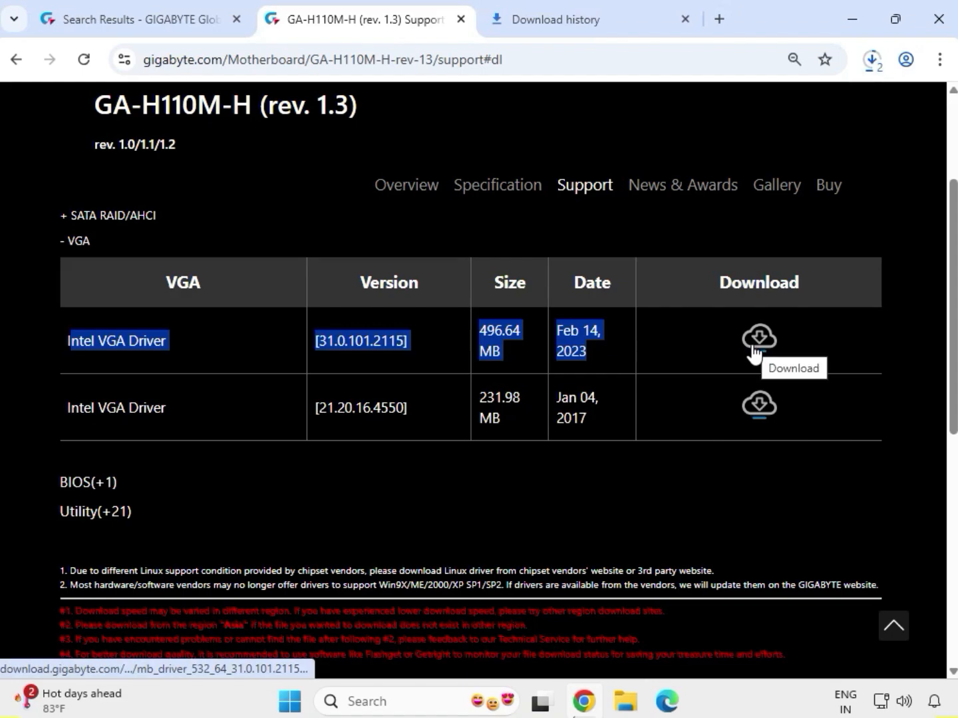
Show the downloaded LAN driver in its folder and select the mb_driver_611_graphicdch_30.0.101.1273 archive.
click(872, 61)
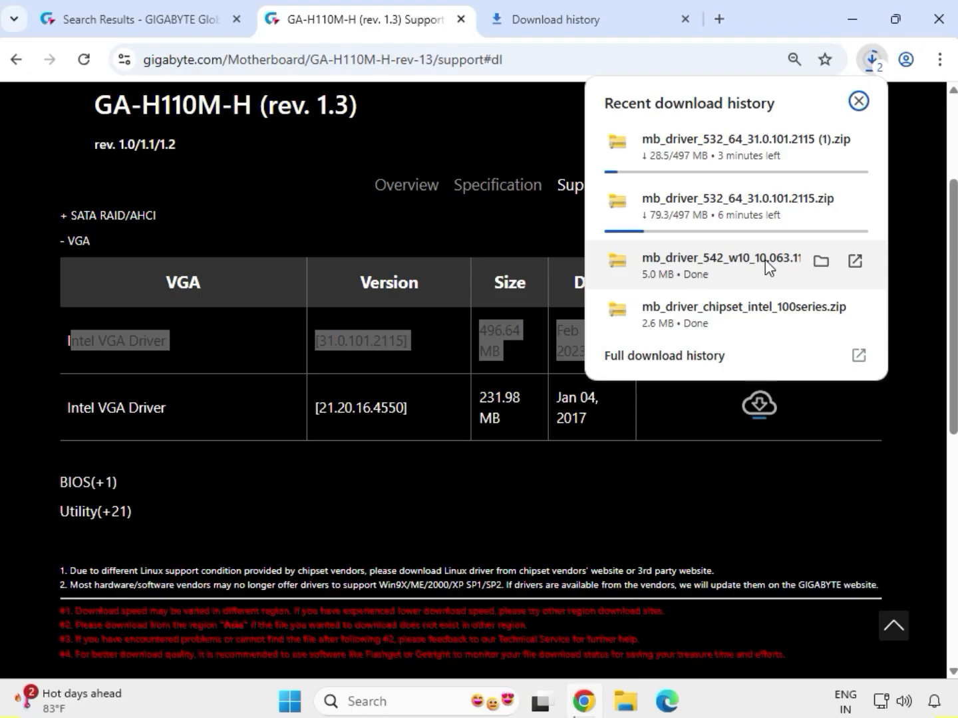
click(820, 261)
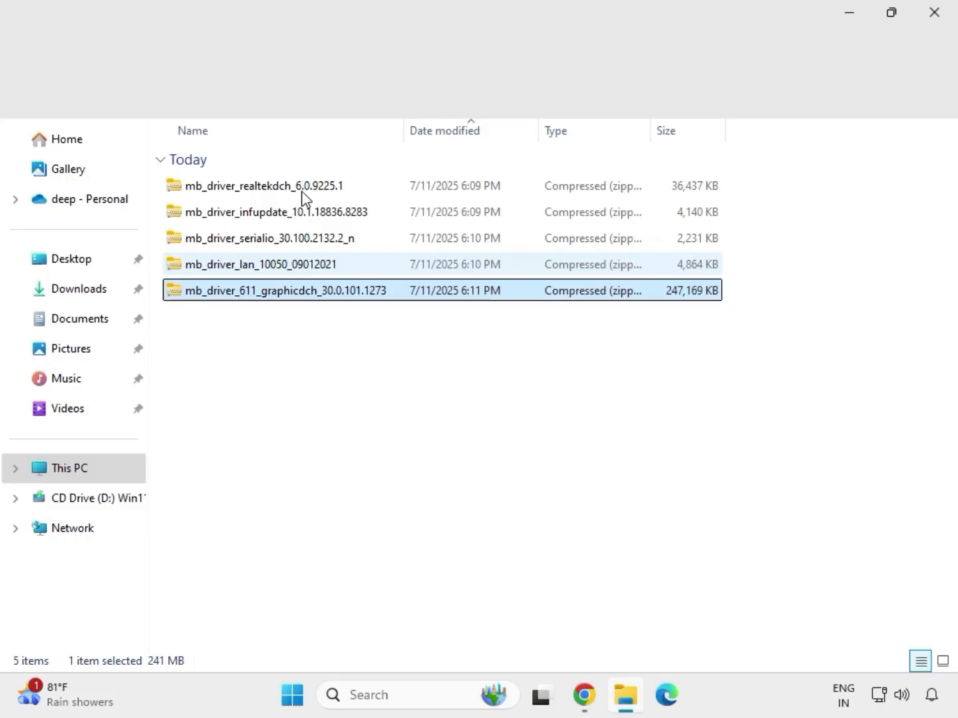
drag(342, 325, 296, 175)
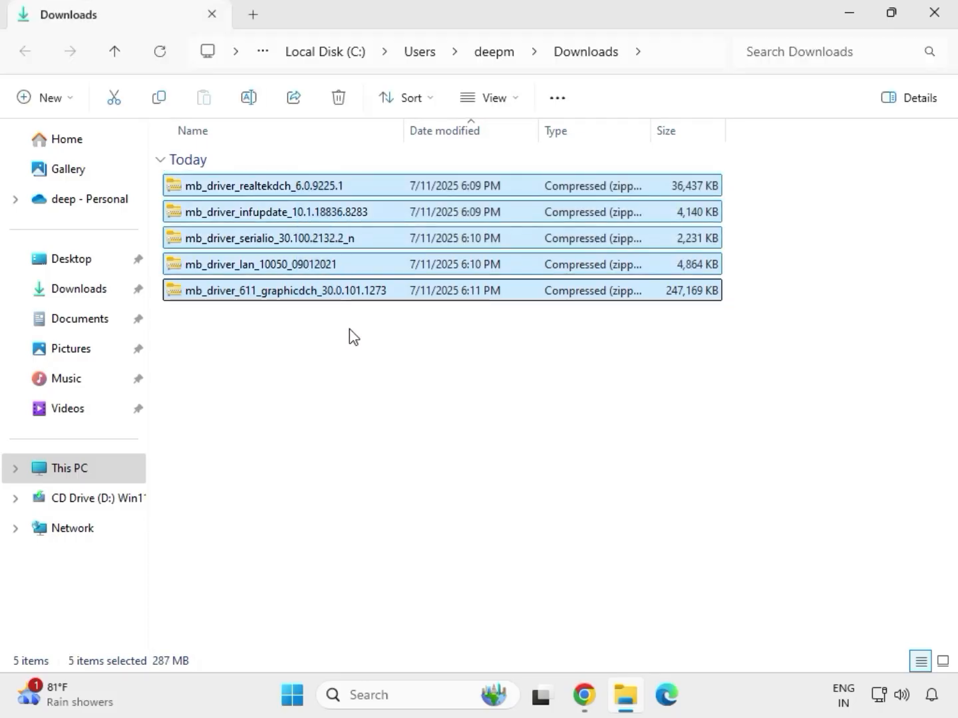
click(332, 293)
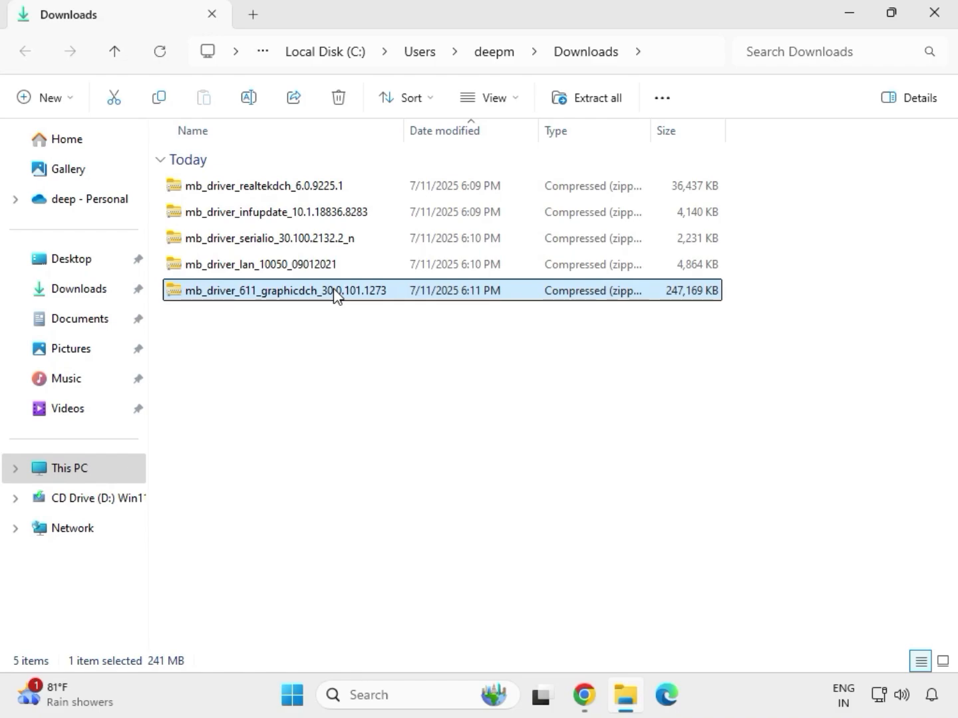
Extract the mb_driver_611_graphicdch_30.0.101.1273 archive into its default folder in Downloads, then close the extracted folder's window.
right_click(335, 295)
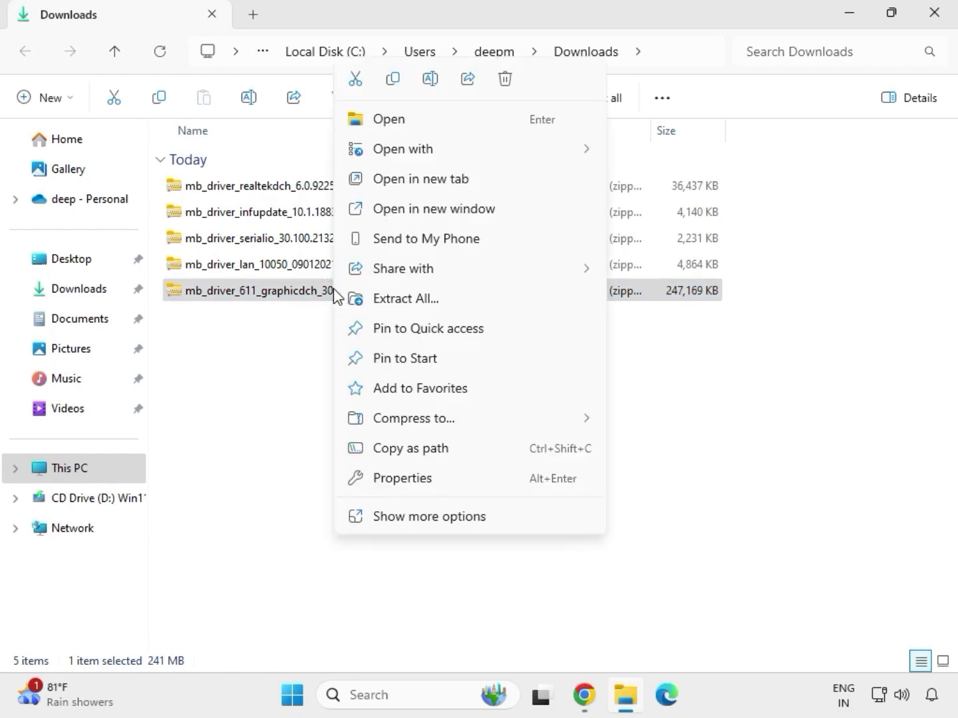
click(429, 516)
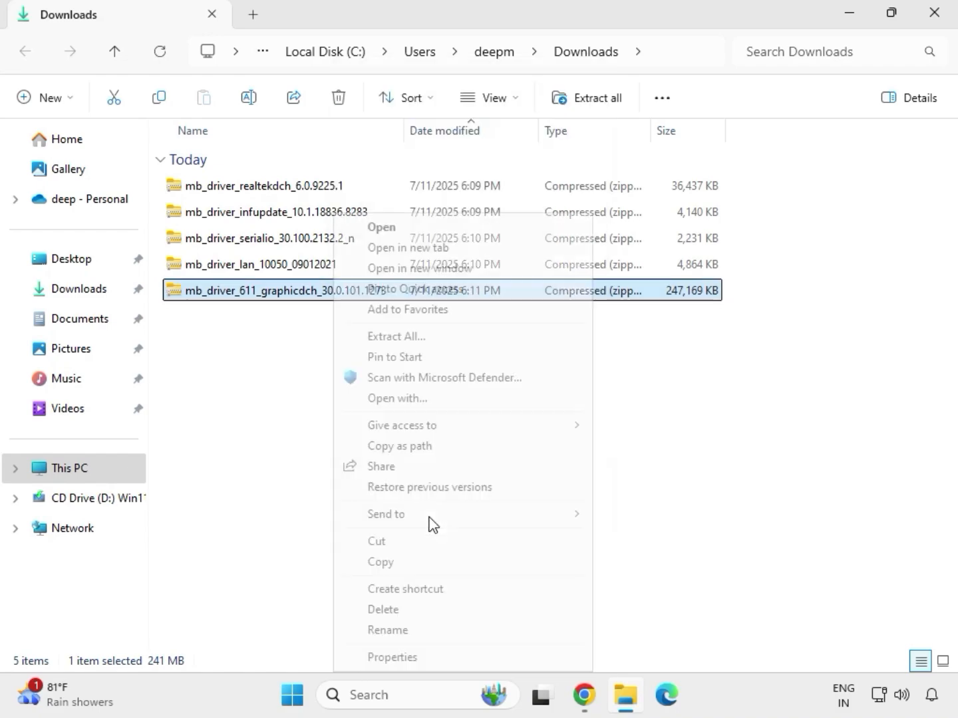
click(403, 339)
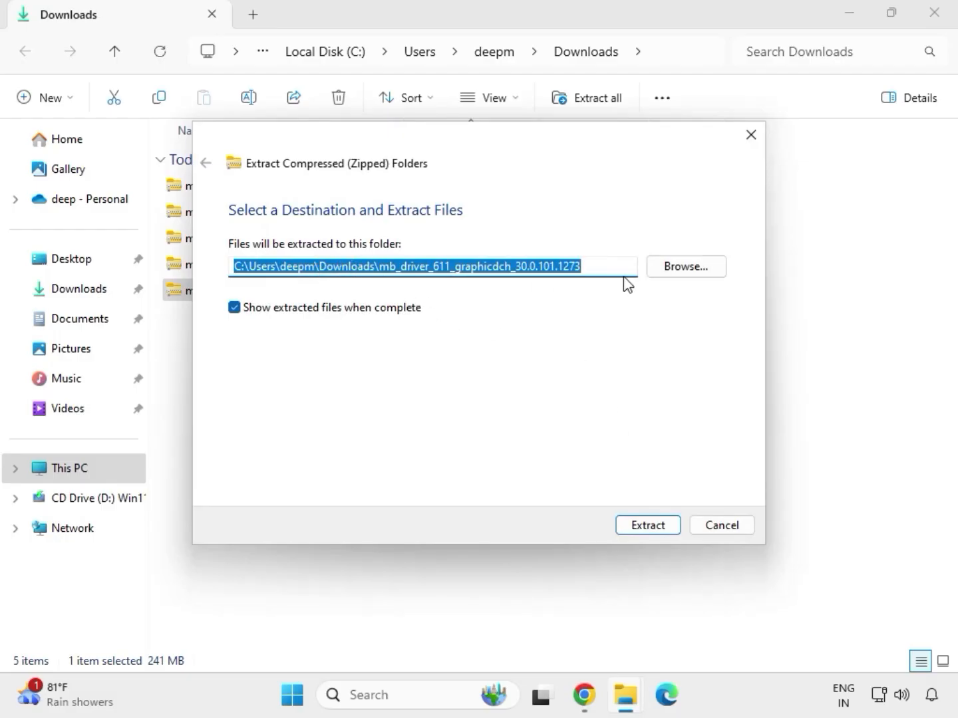
click(652, 527)
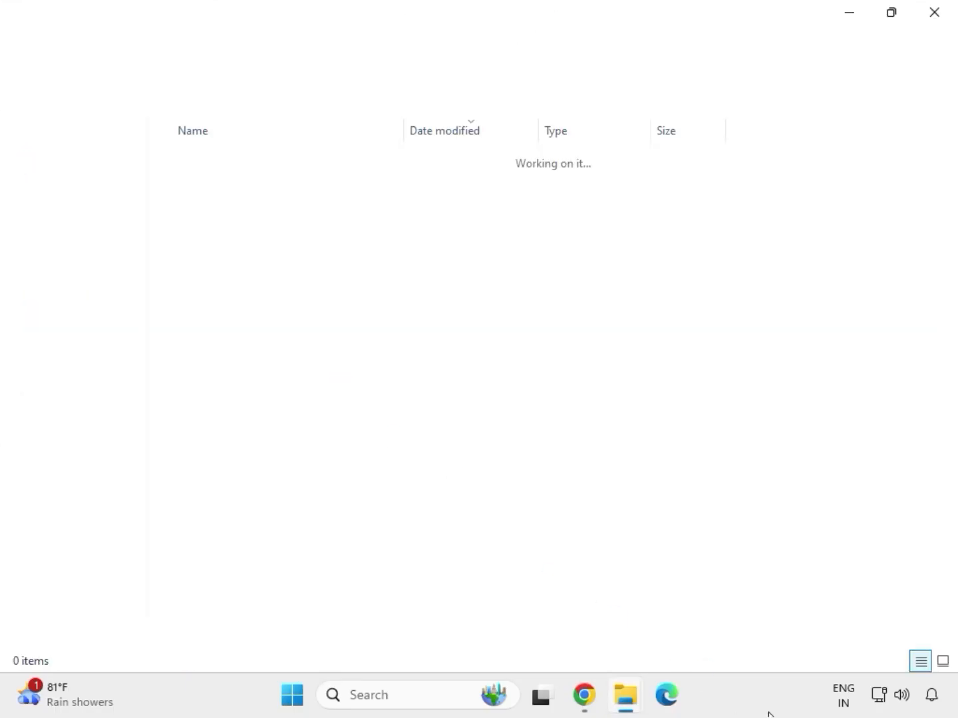
click(933, 14)
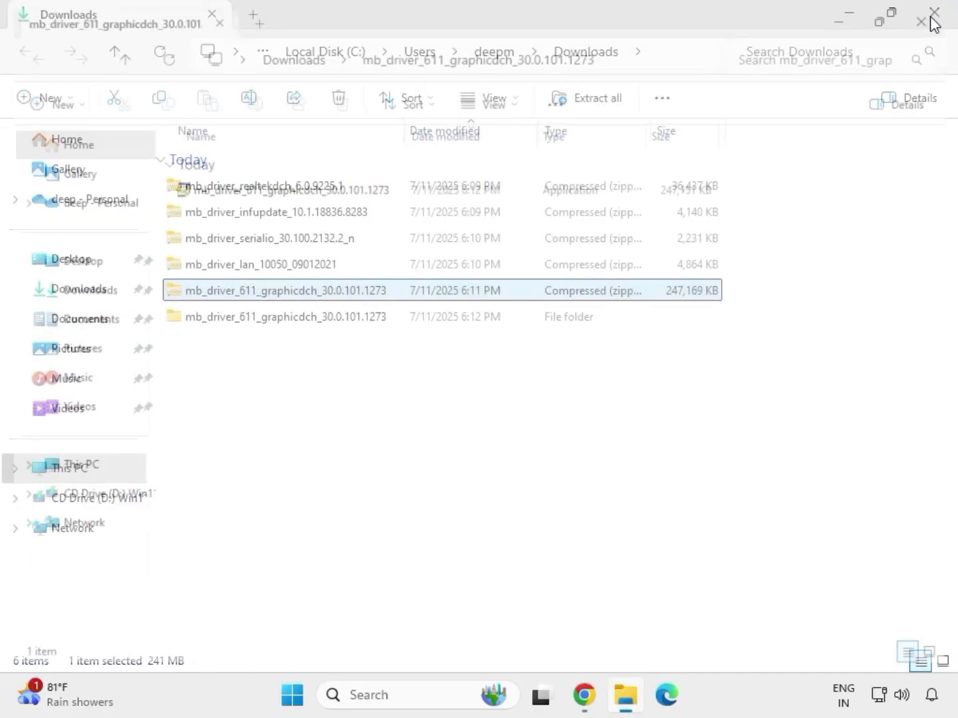
Extract the mb_driver_lan_10050_09012021 archive into its own folder in Downloads and close the window showing the extracted files.
click(242, 267)
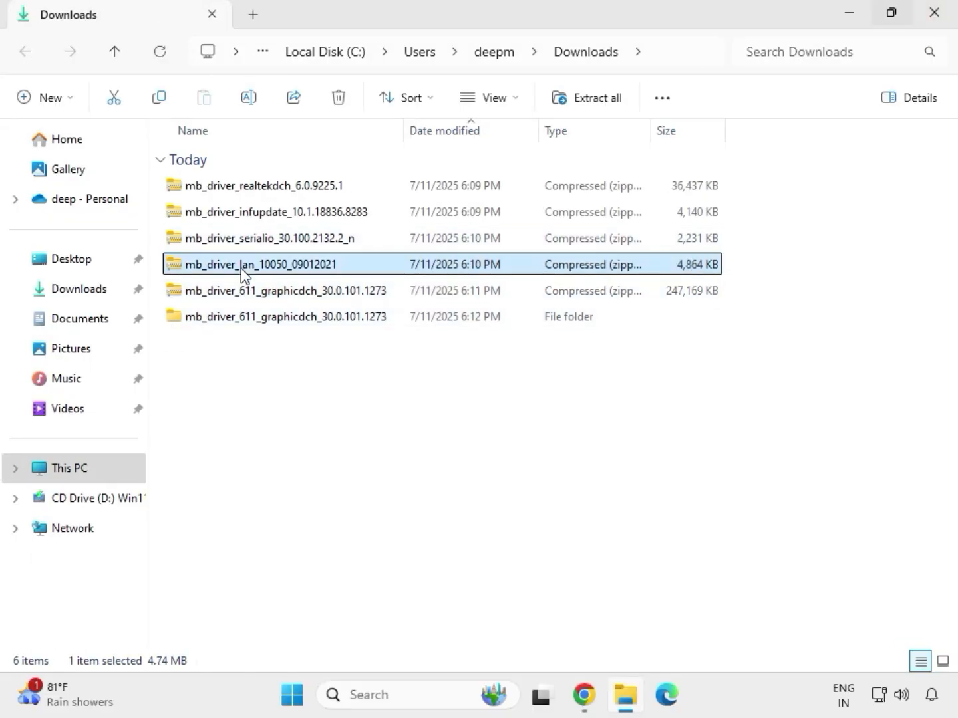
right_click(241, 268)
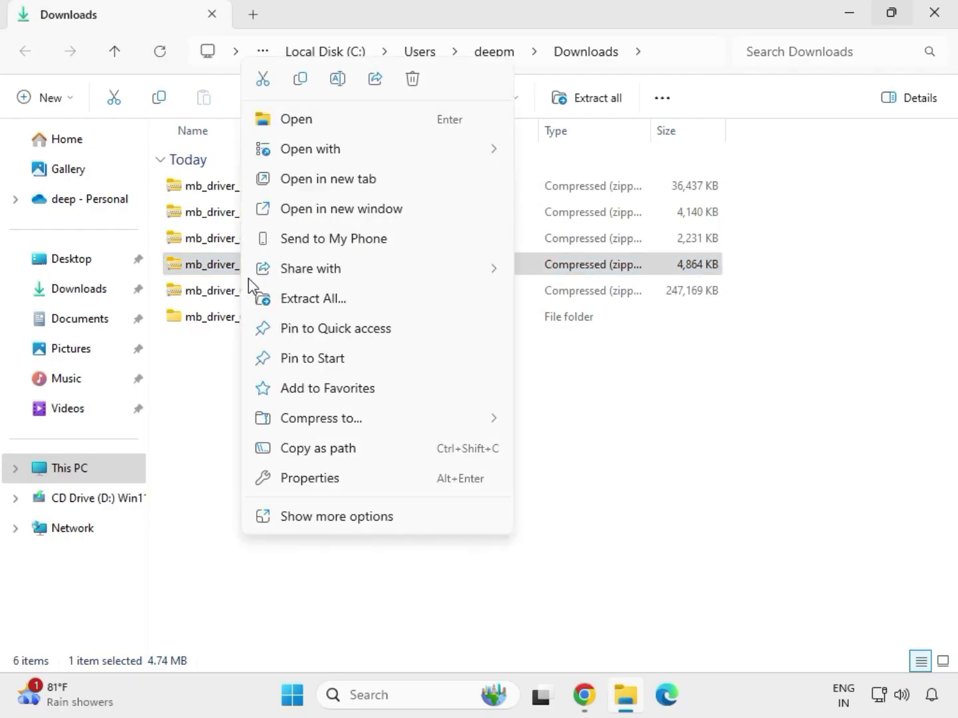
click(319, 516)
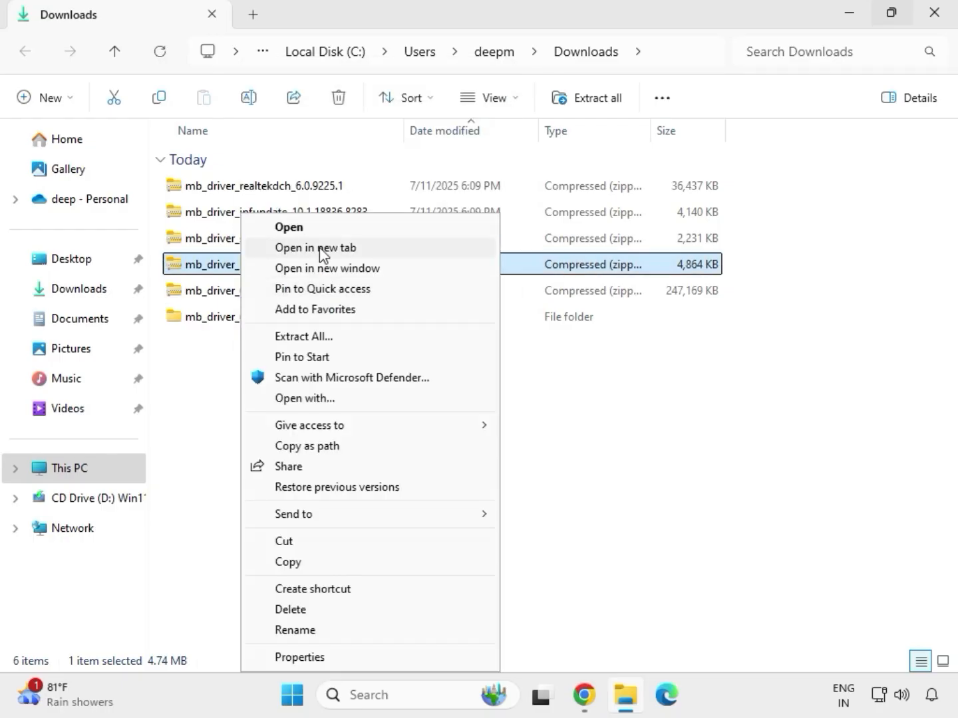
click(304, 338)
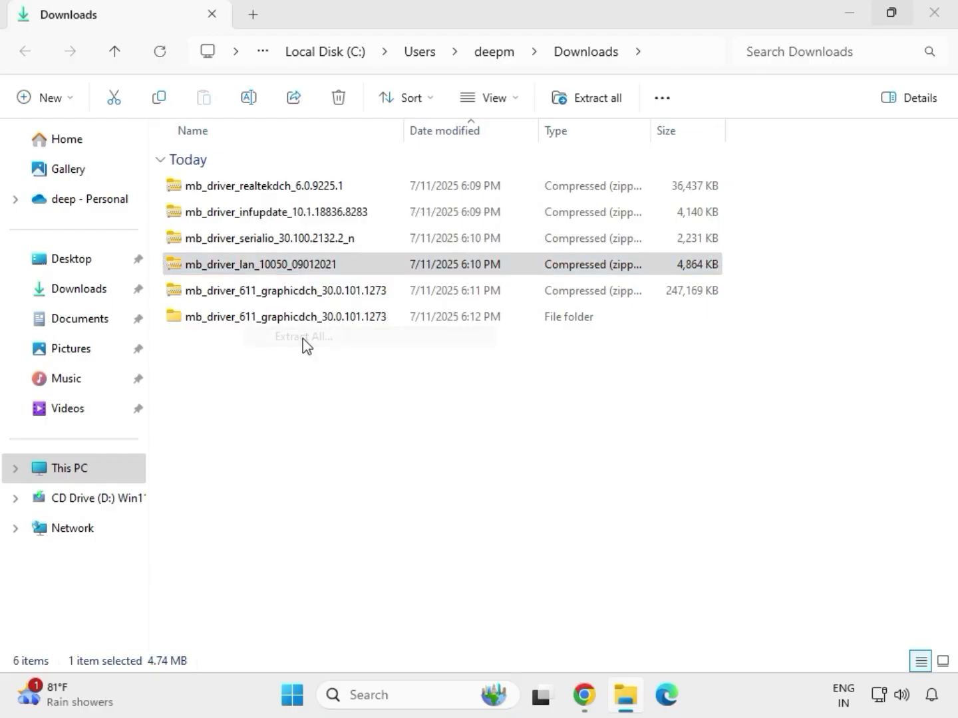
click(640, 527)
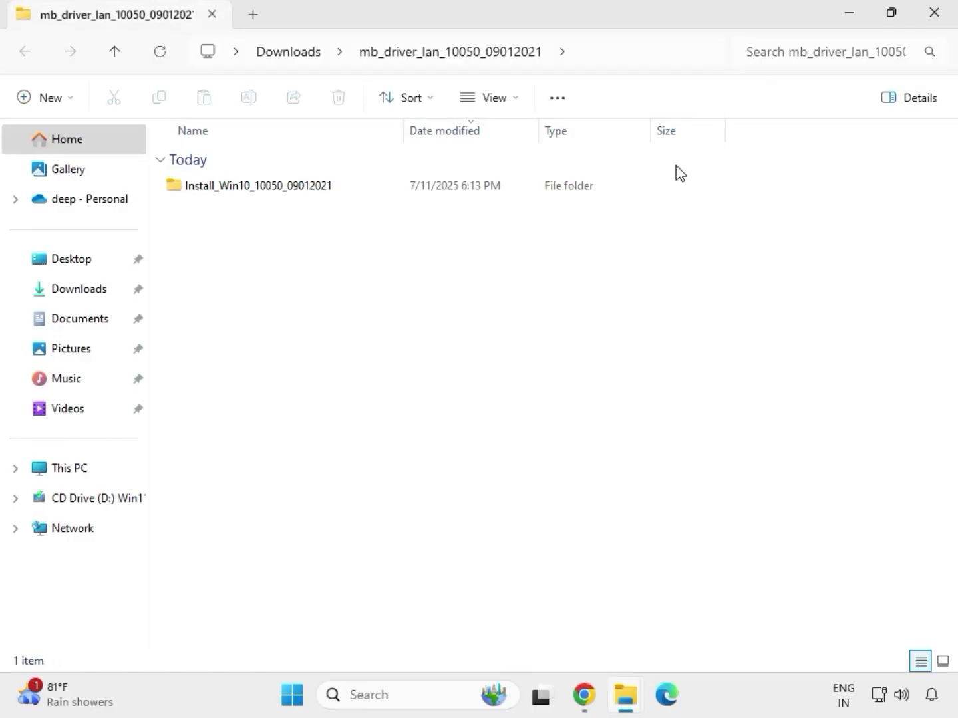
click(940, 21)
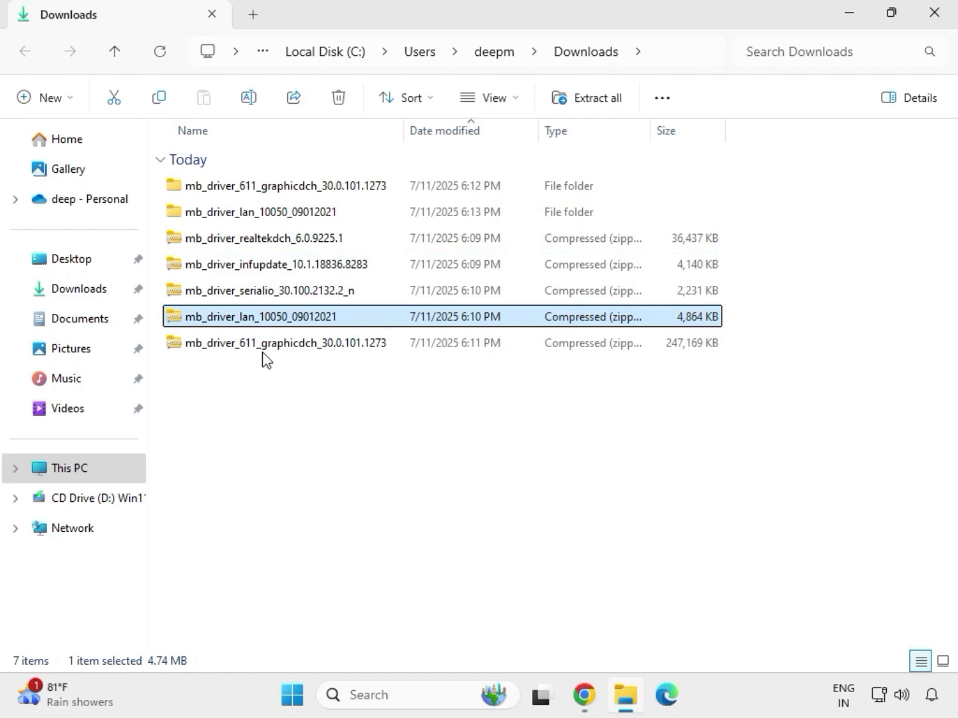
Extract the mb_driver_serialio_30.100.2132.2_n archive into its own folder in Downloads and close the resulting window.
click(238, 294)
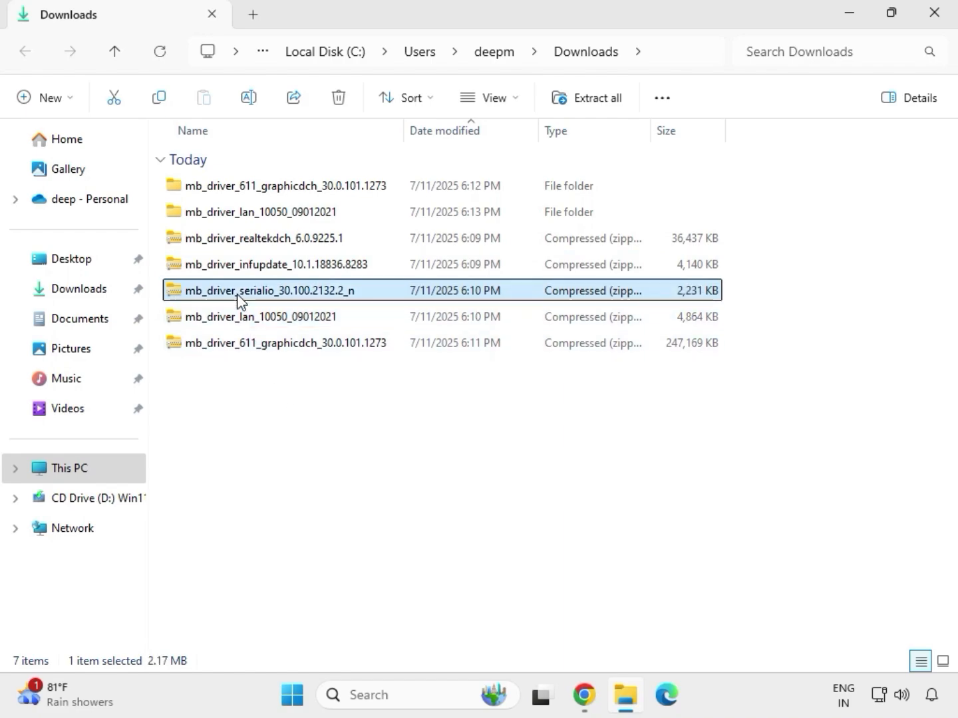
right_click(238, 293)
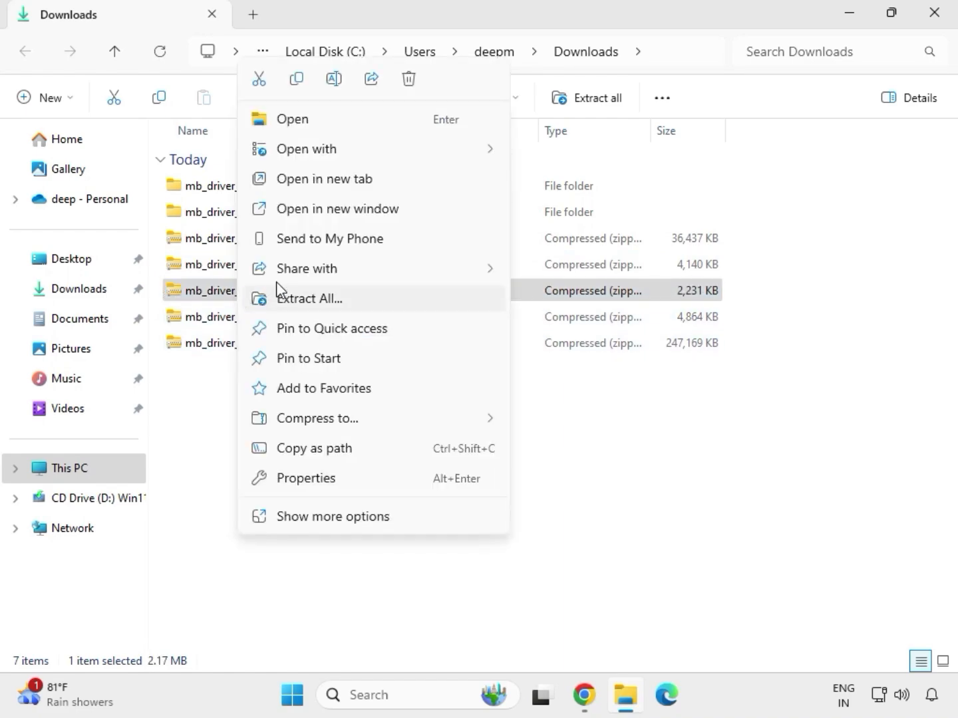
click(292, 299)
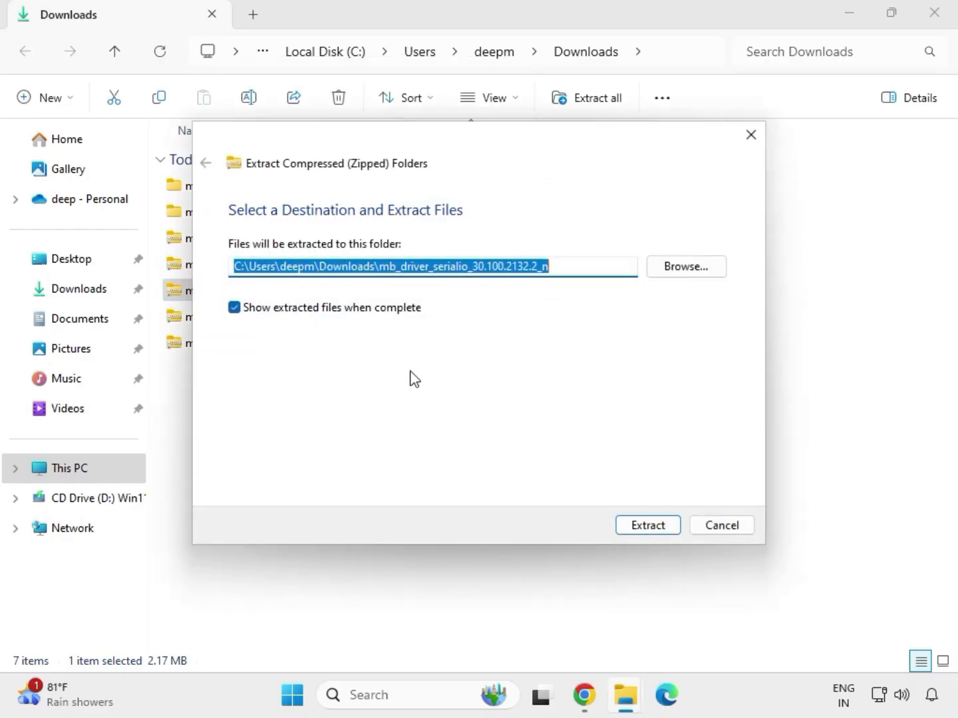
click(640, 526)
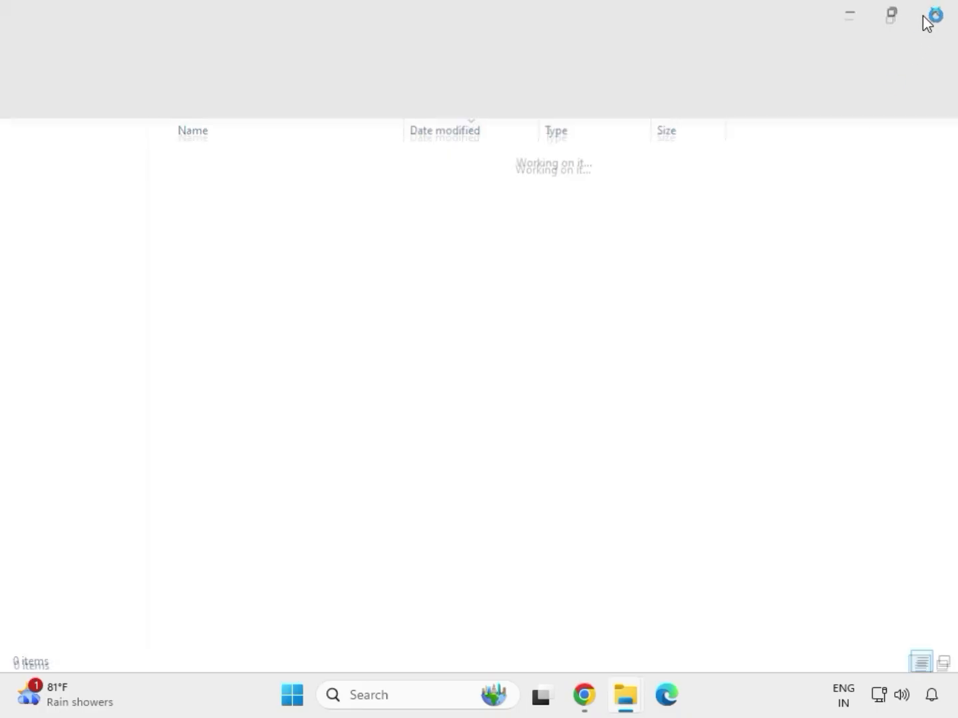
click(935, 13)
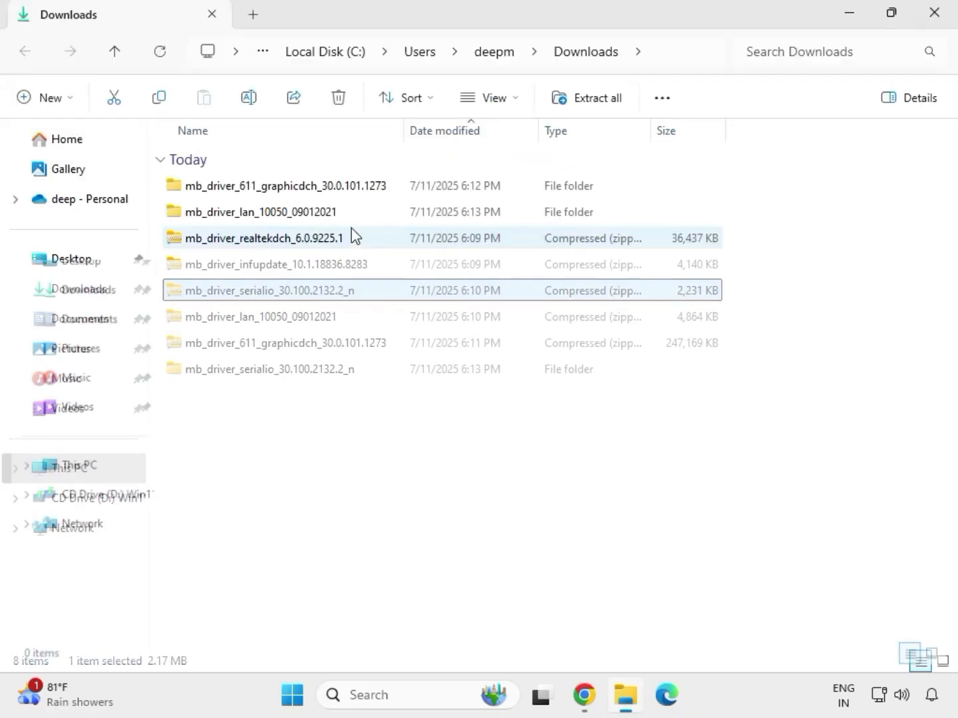
Extract the mb_driver_infupdate_10.1.18836.8283 archive into its own folder in Downloads and close the resulting window.
click(249, 267)
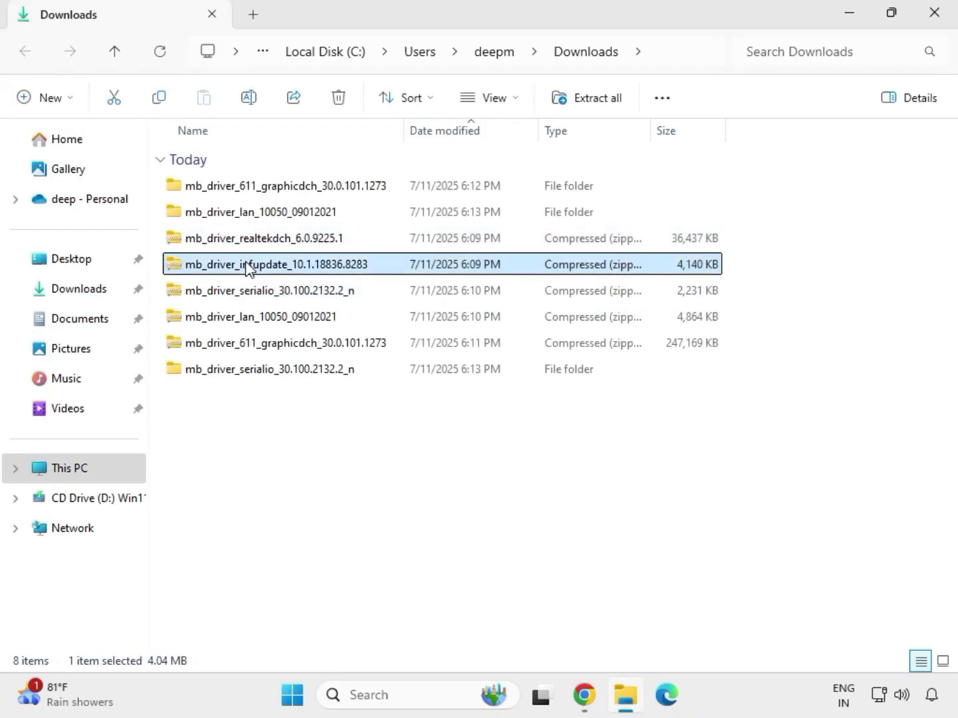
right_click(248, 266)
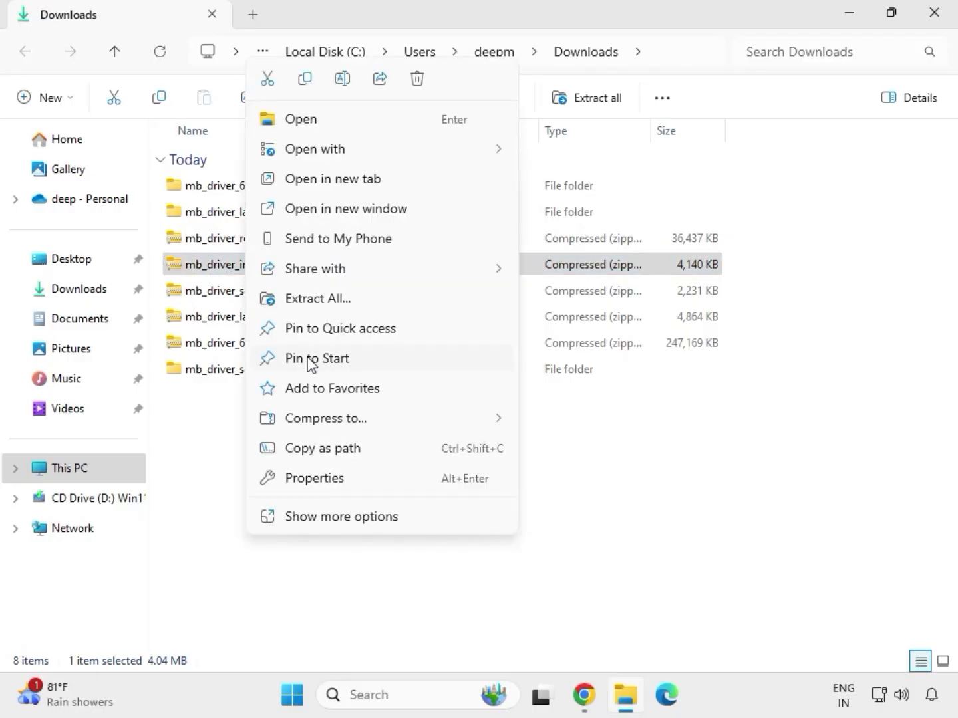
click(338, 301)
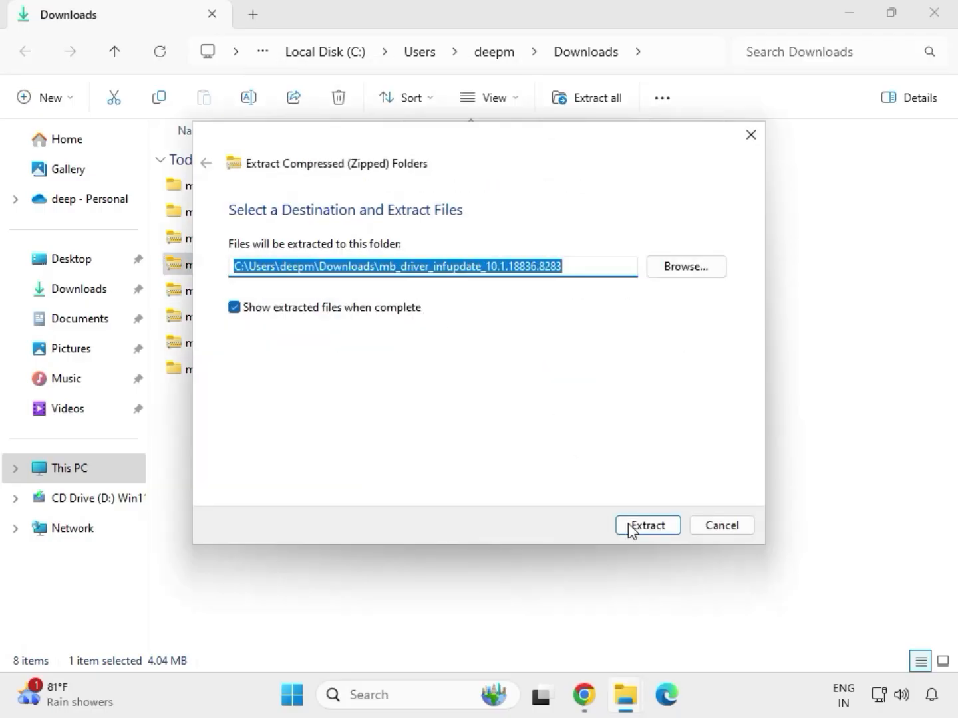
click(639, 527)
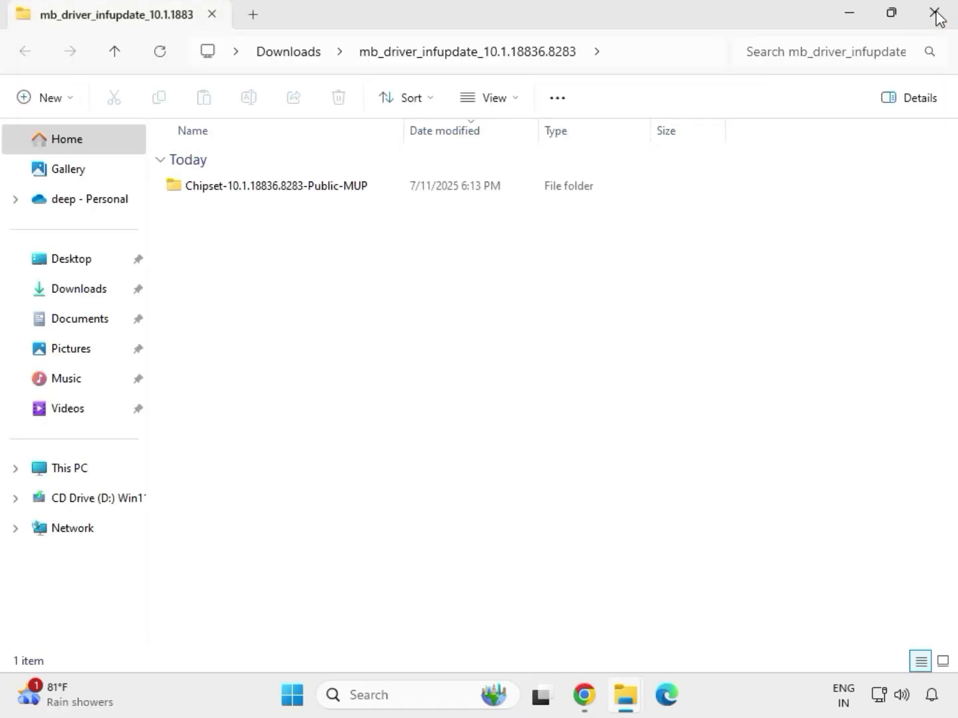
click(935, 13)
Extract the mb_driver_realtekdch_6.0.9225.1 archive into its own folder in Downloads and close the resulting window.
click(258, 243)
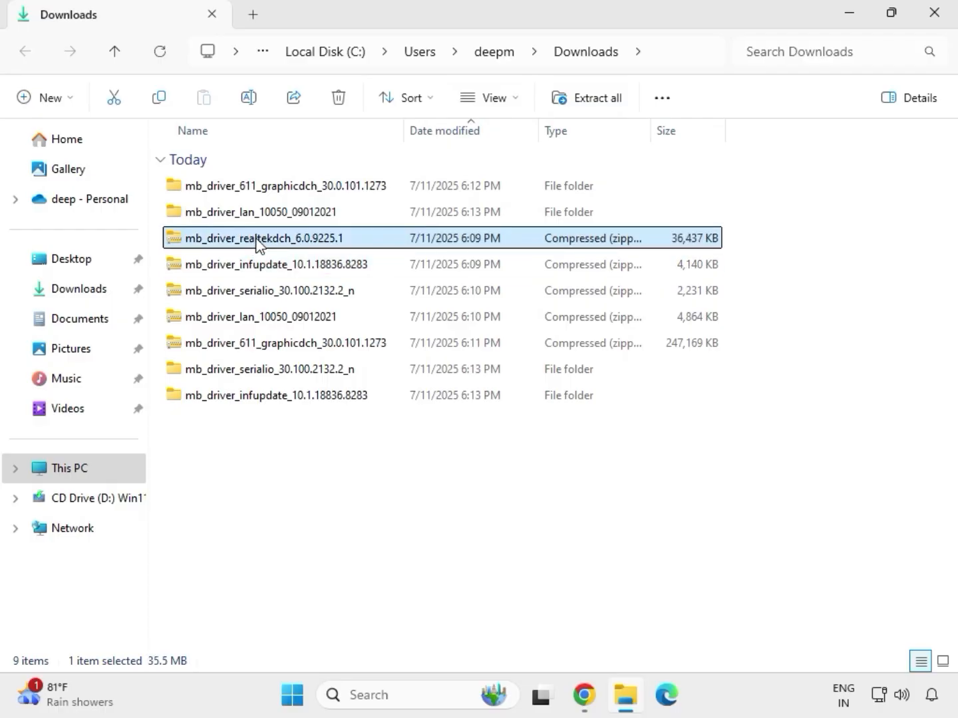
right_click(257, 243)
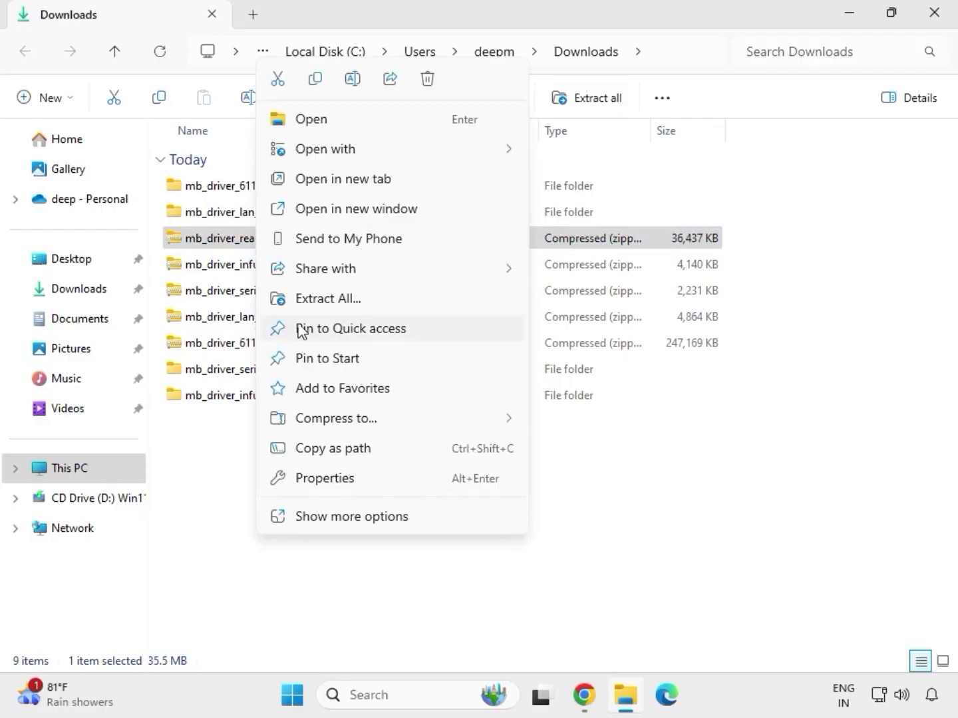
click(319, 302)
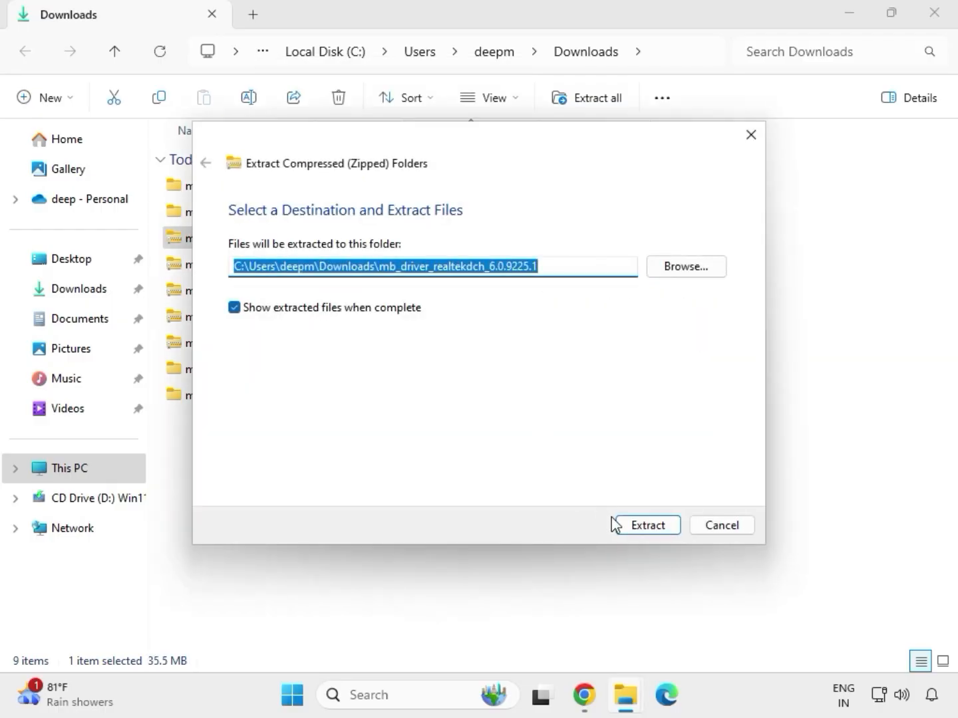
click(626, 526)
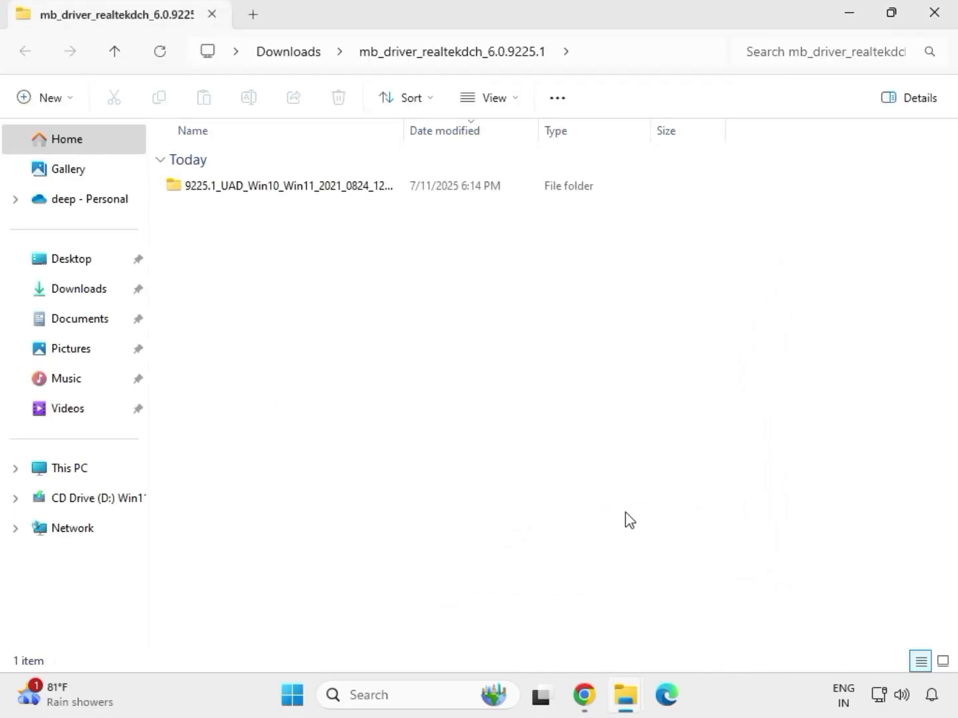
click(934, 16)
Clear the file selection and refresh the Downloads folder listing.
click(451, 533)
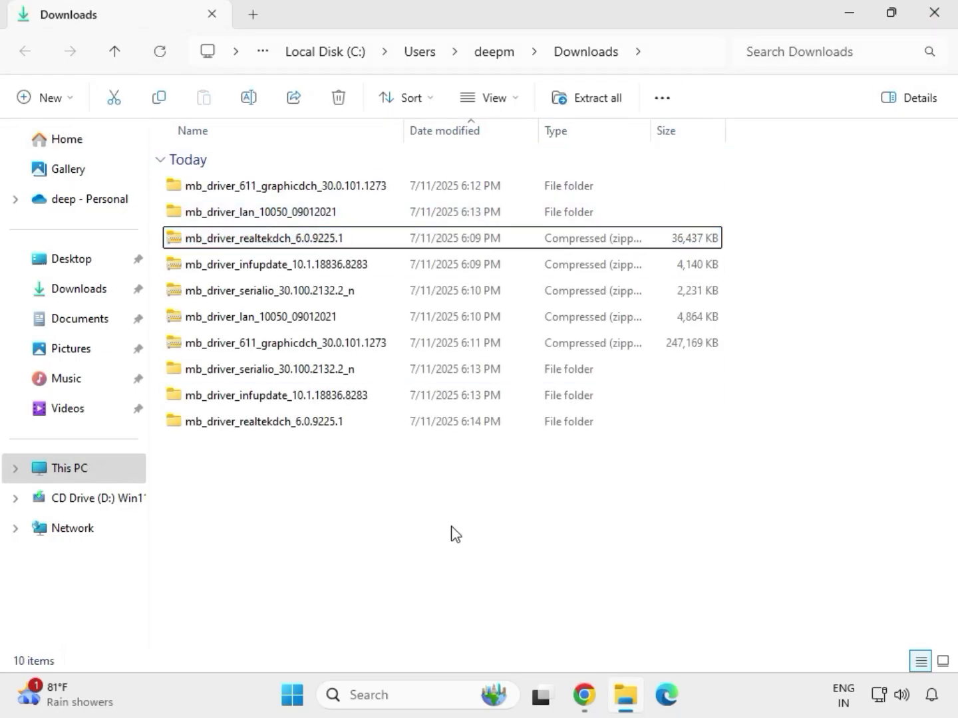
right_click(401, 492)
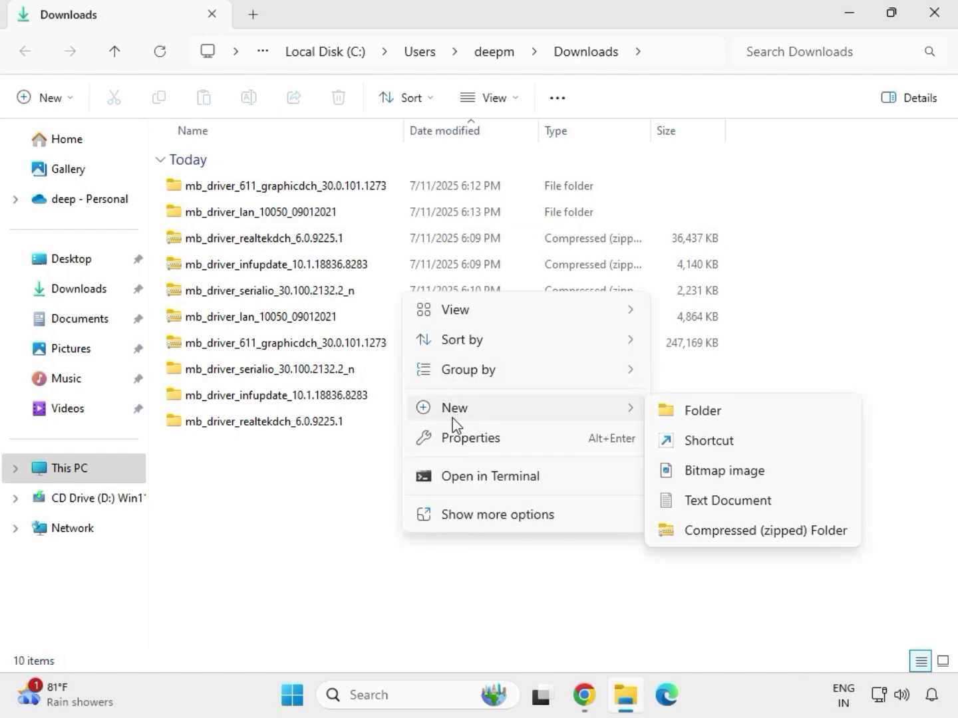
key(Escape)
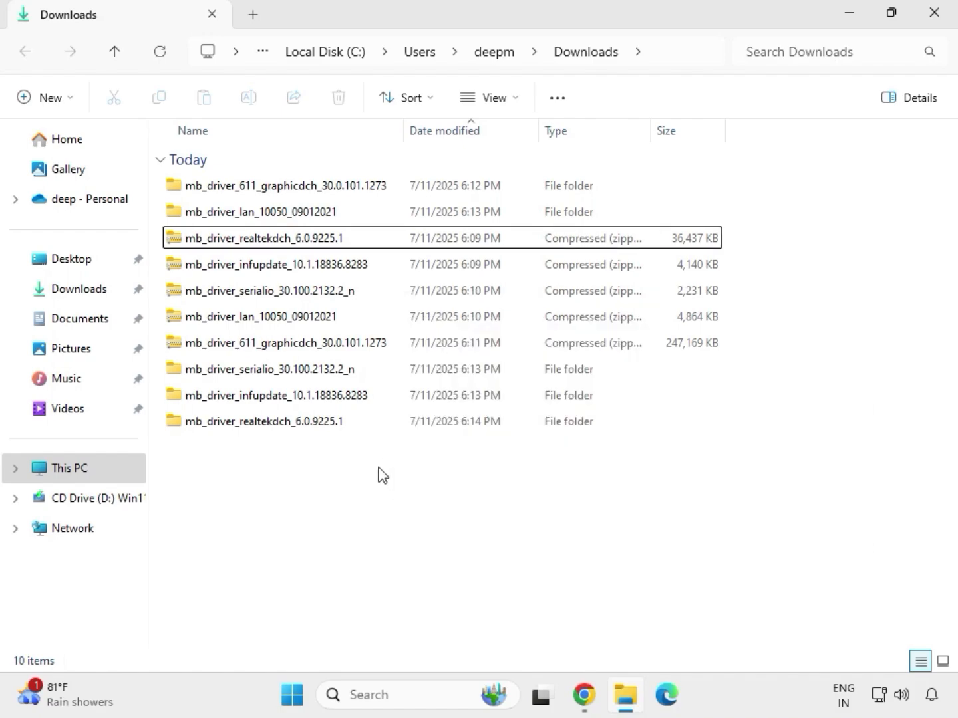
right_click(377, 468)
click(436, 482)
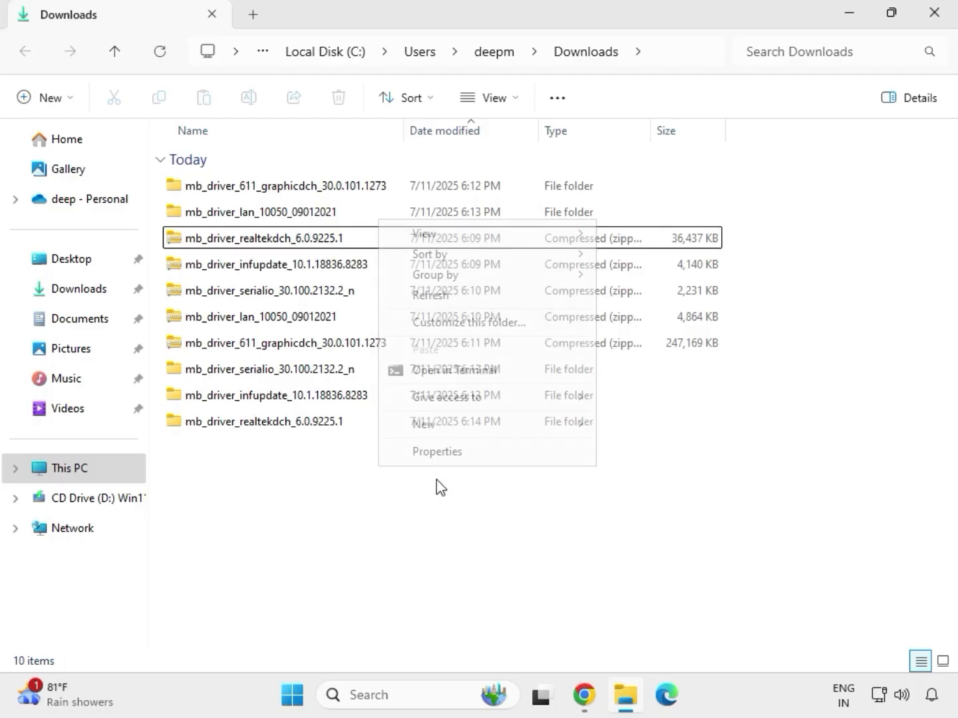
click(442, 297)
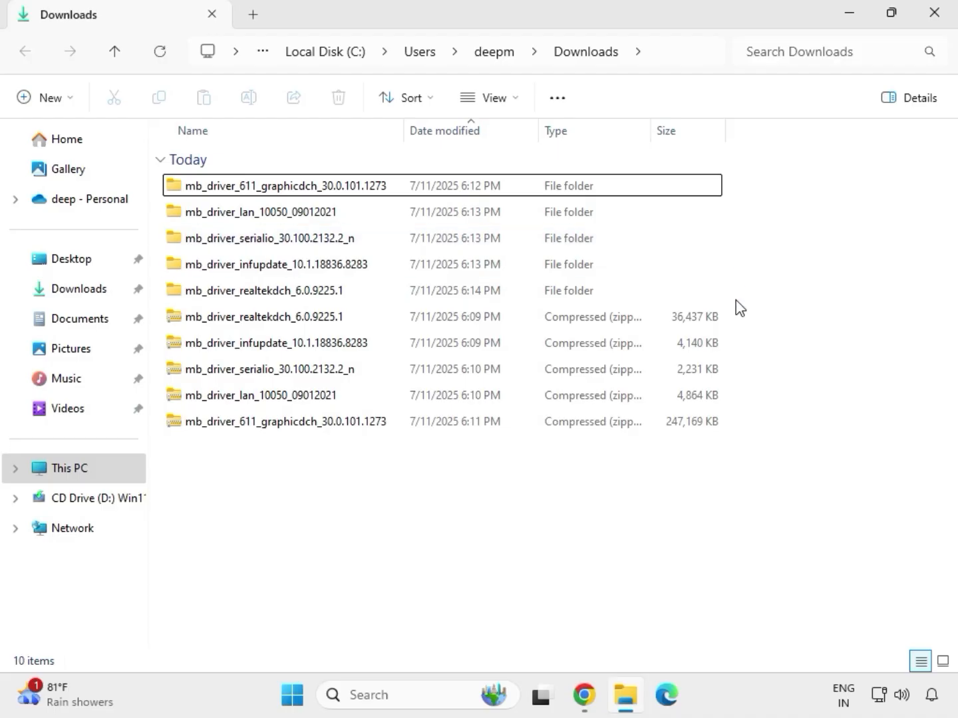
Open the extracted mb_driver_611_graphicdch_30.0.101.1273 folder, run the graphics driver application inside, and allow it to make changes to the device.
drag(735, 300, 477, 199)
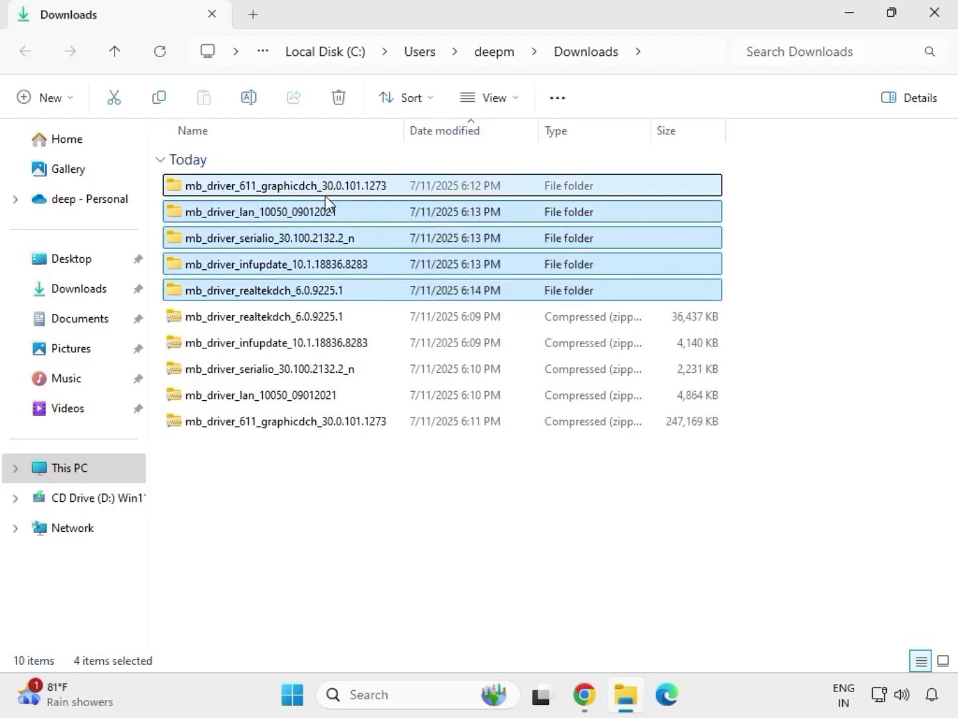
click(280, 189)
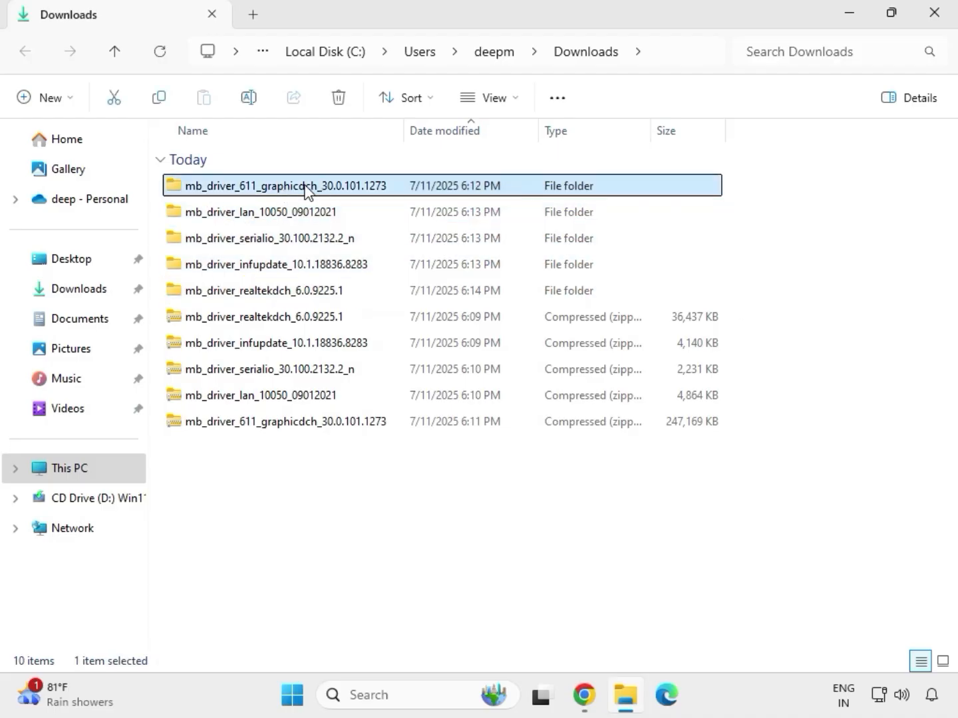
double_click(306, 189)
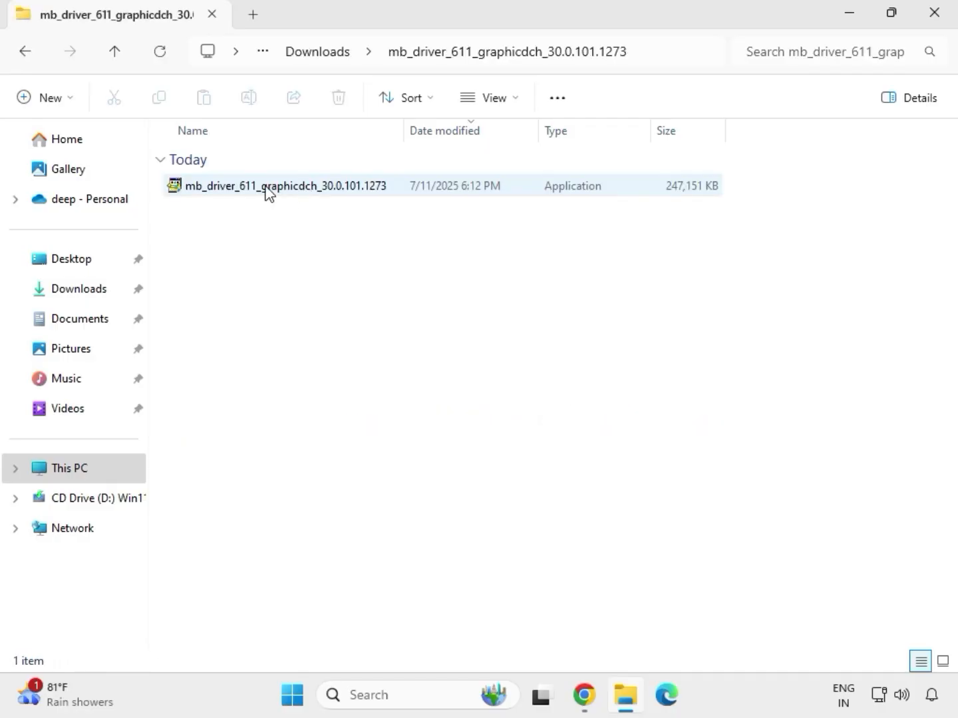
click(267, 189)
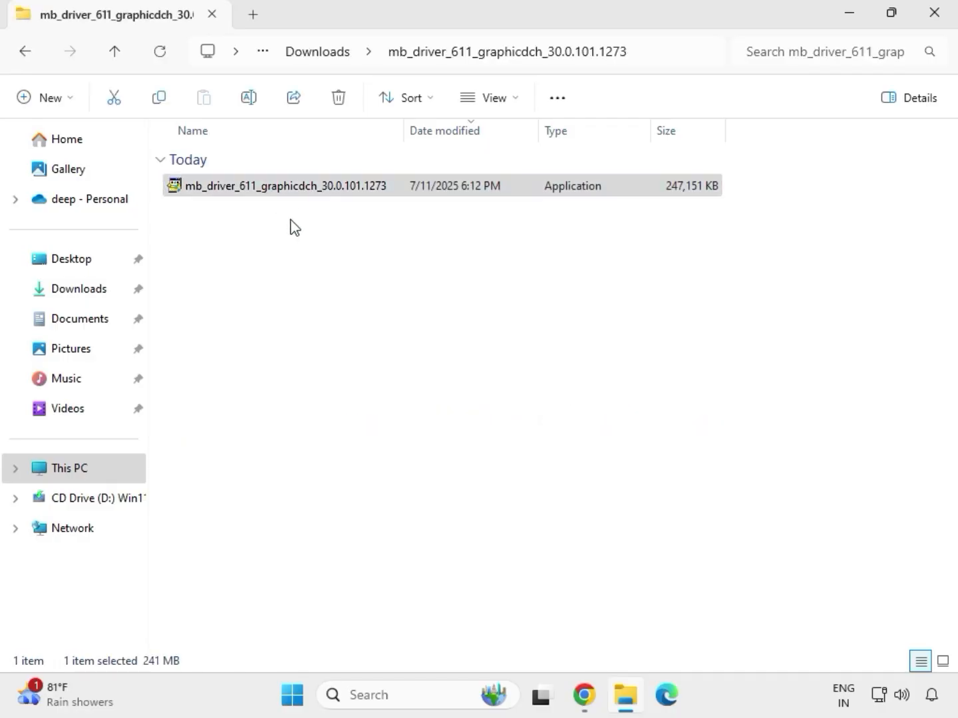
right_click(290, 224)
click(348, 339)
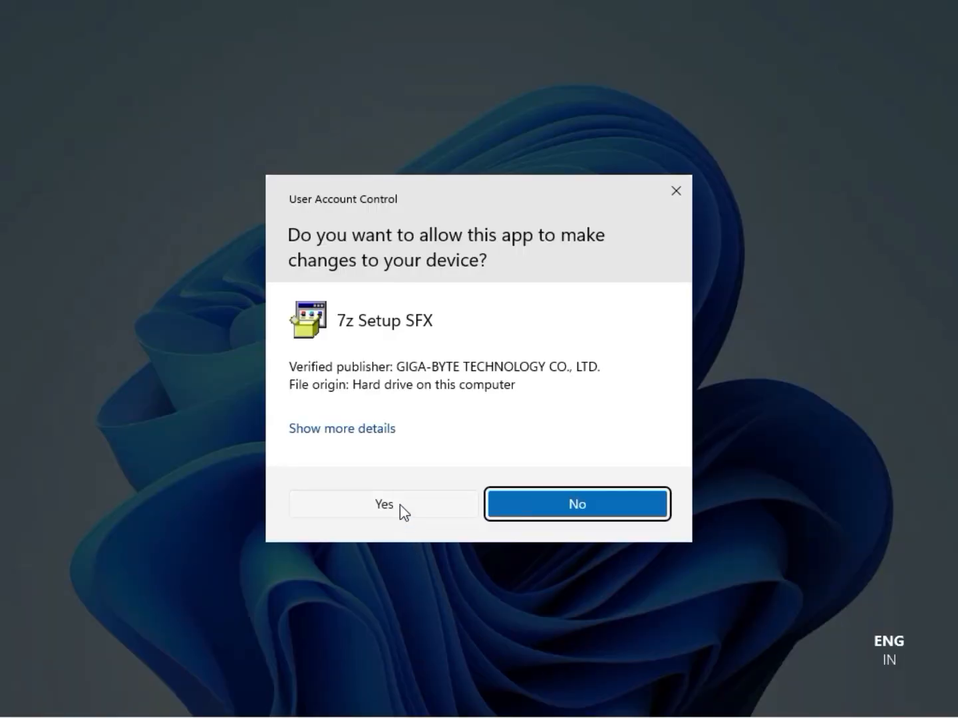
click(399, 505)
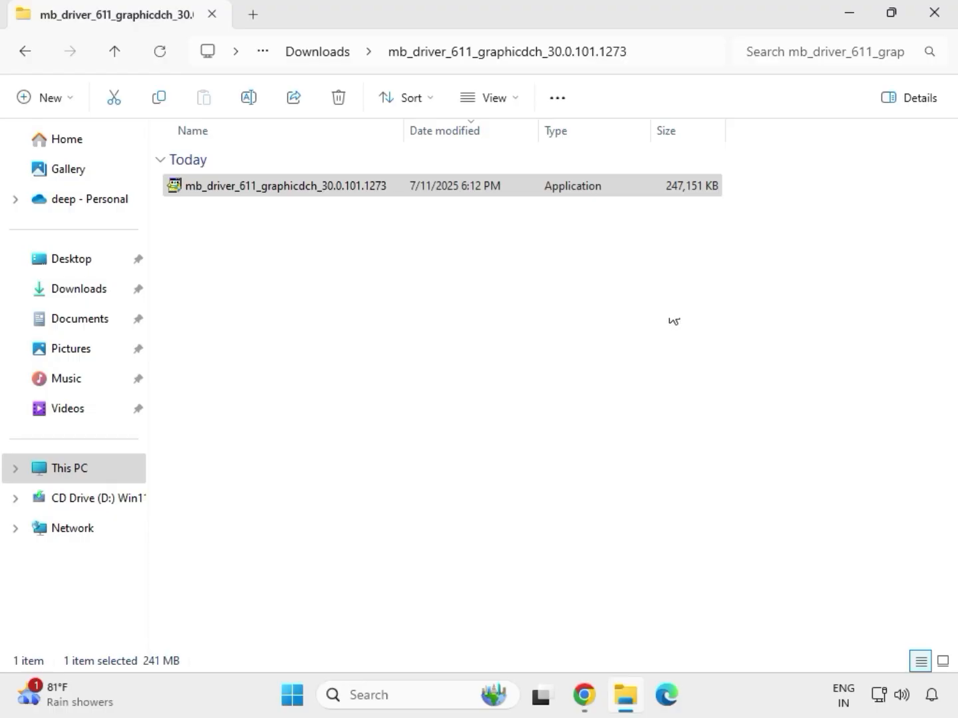
Close the graphics driver folder window and reopen the Downloads folder in File Explorer.
click(944, 25)
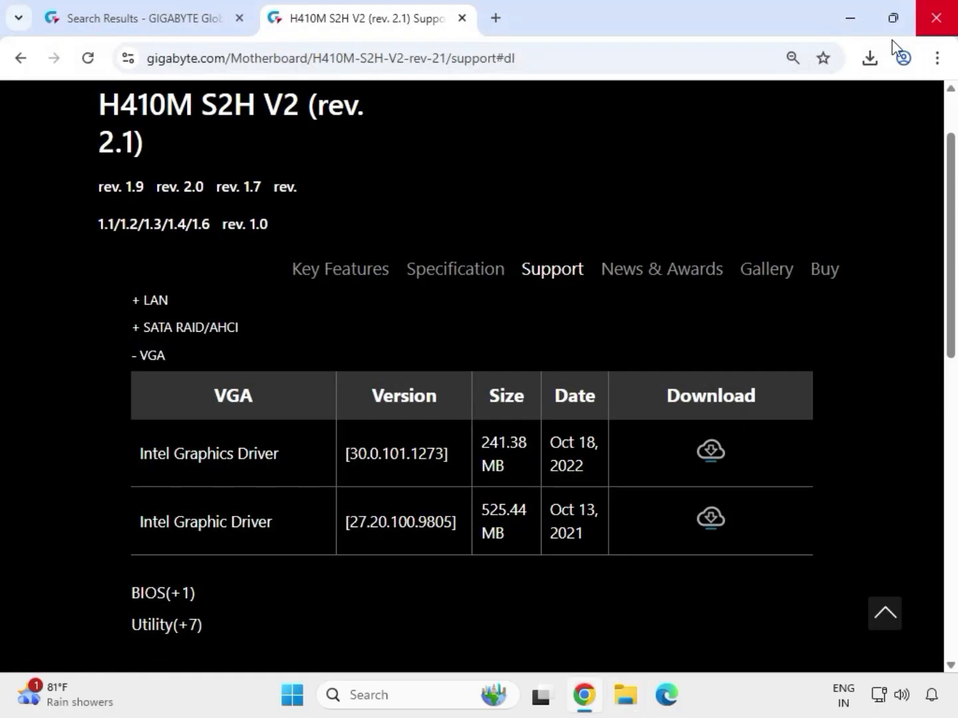
click(628, 705)
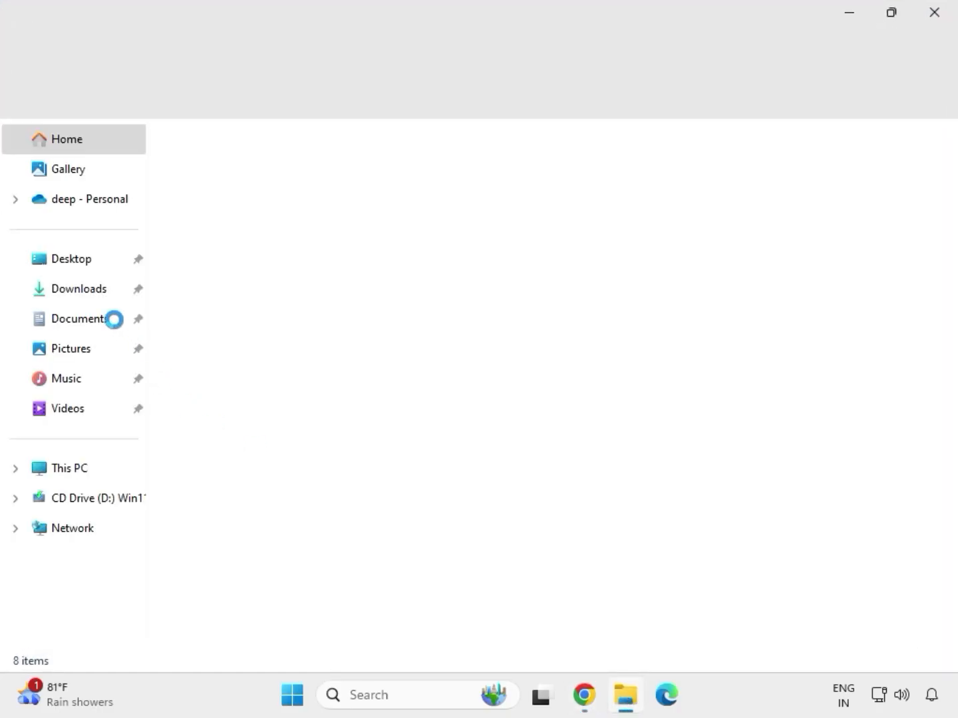
click(87, 292)
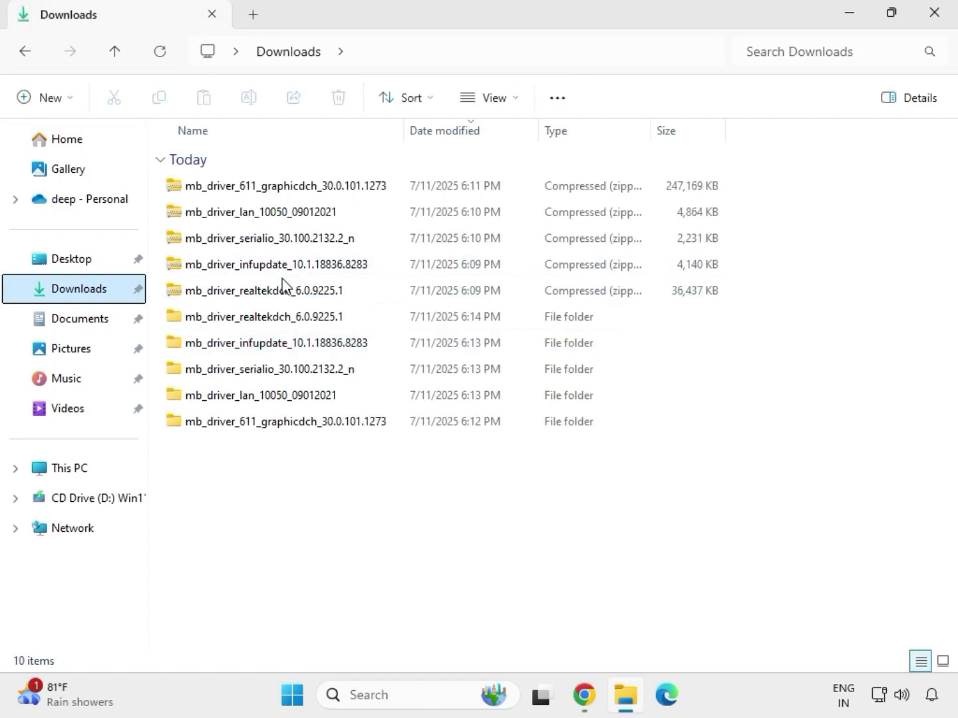
click(271, 320)
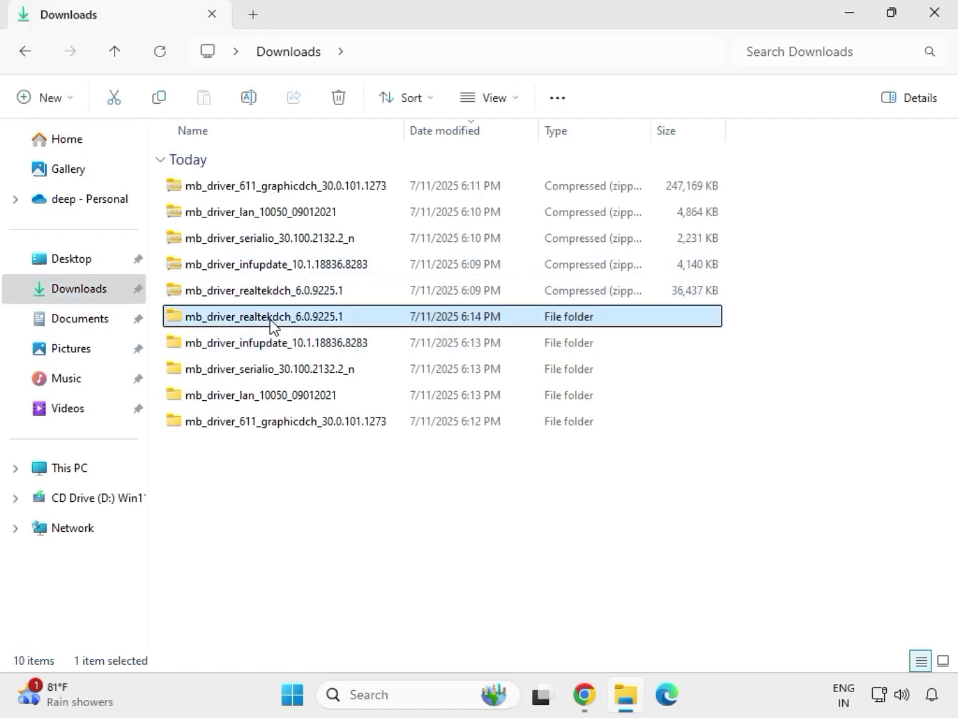
click(310, 423)
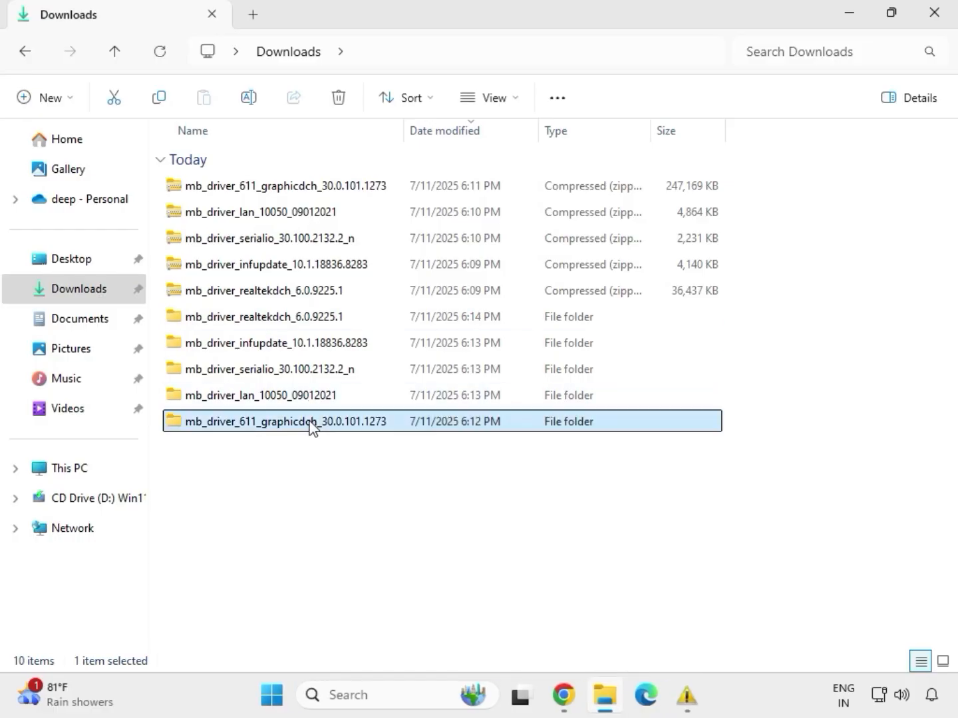
Run the Install_Win10_10050_09012021 application from the extracted mb_driver_lan_10050_09012021 folder and allow it to make changes to the device.
click(297, 398)
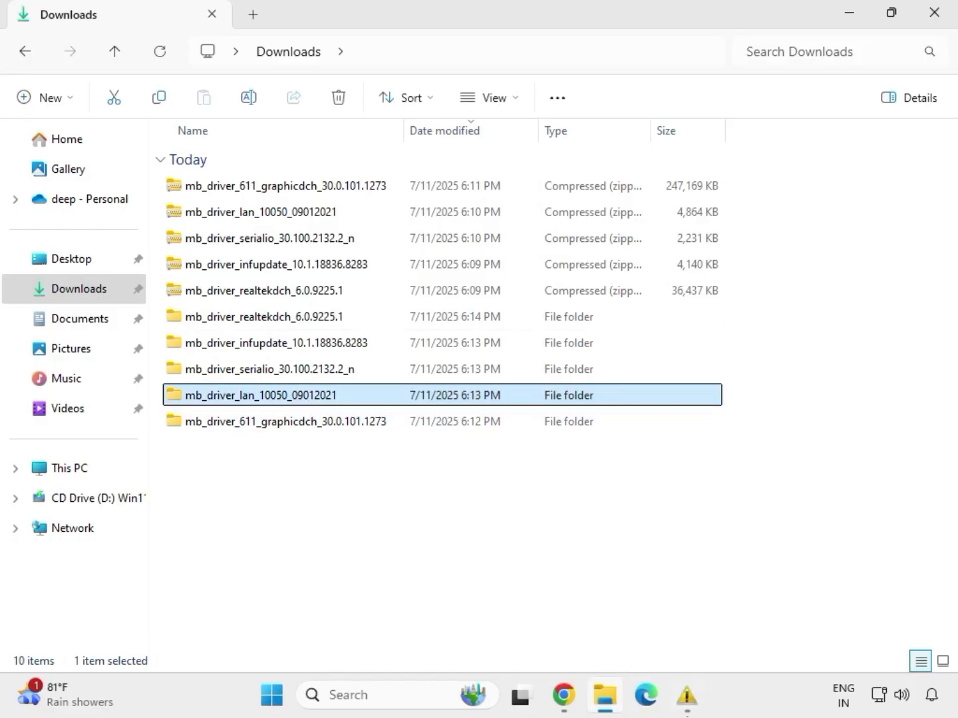
mouse_move(687, 695)
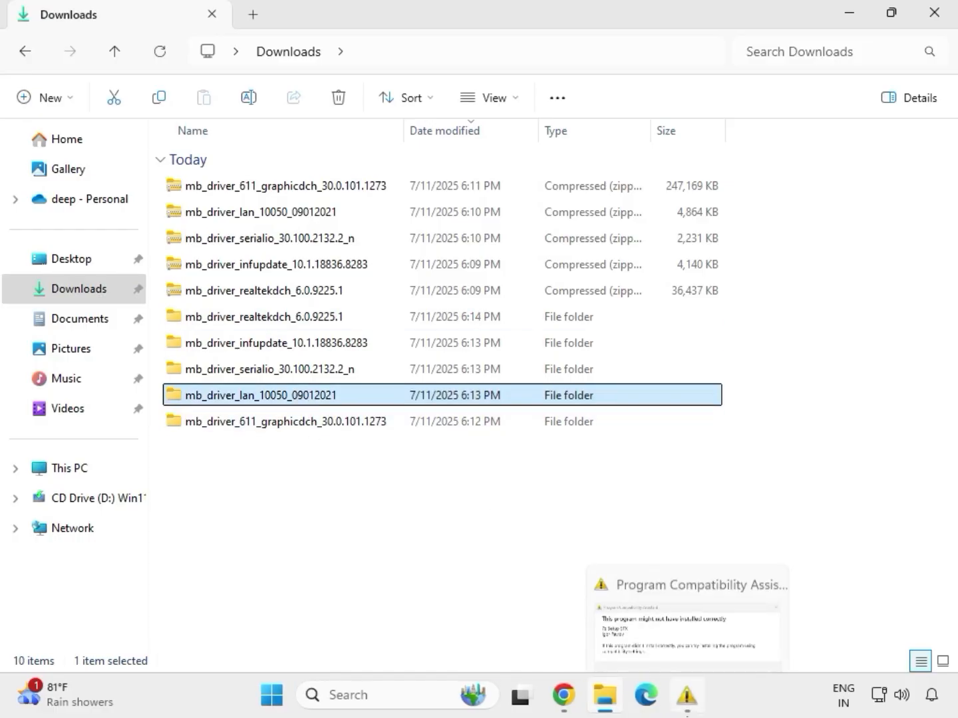
double_click(297, 397)
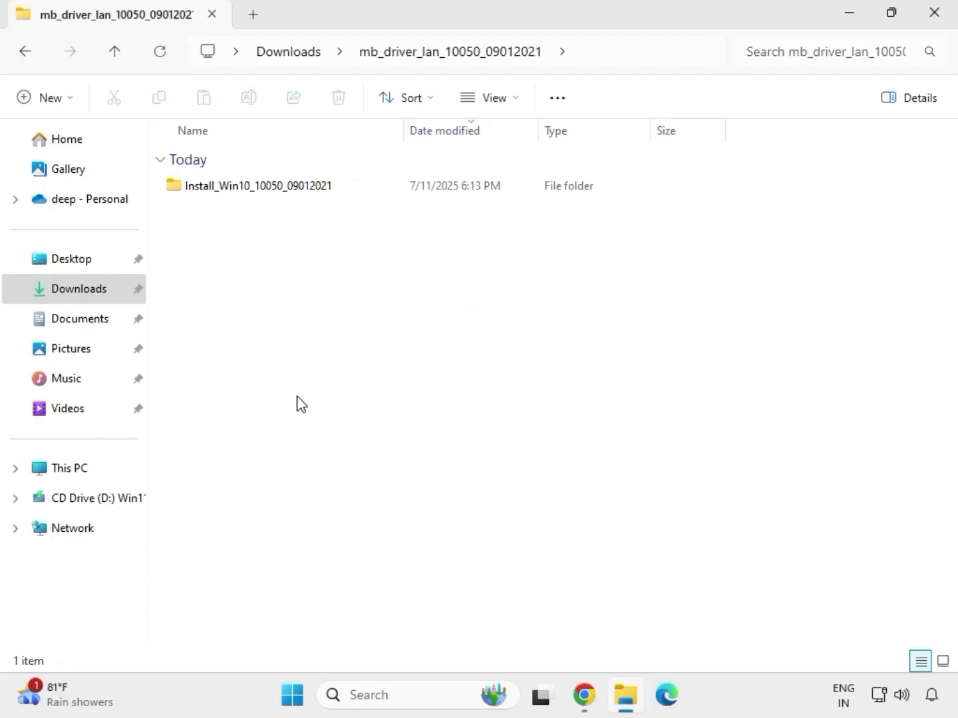
double_click(238, 196)
double_click(238, 189)
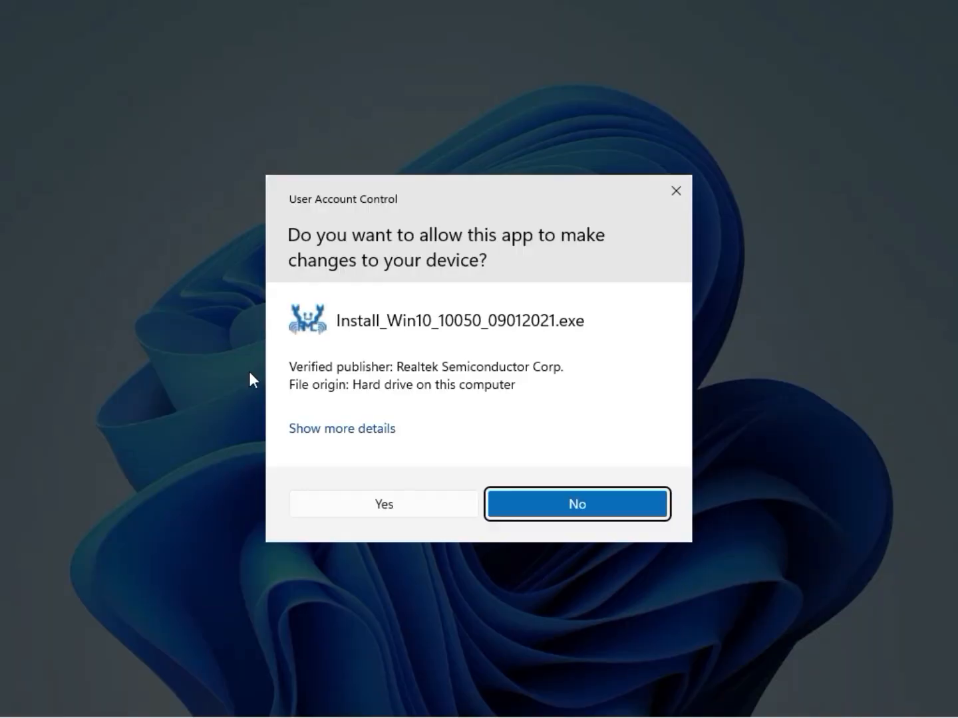
click(370, 506)
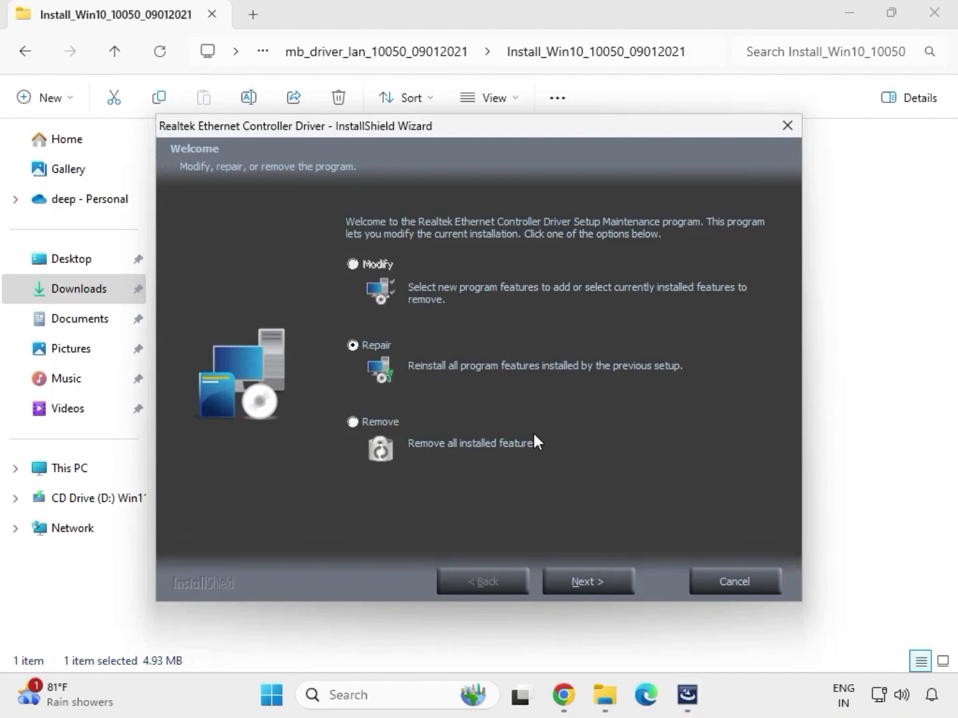
Repair the Realtek Ethernet Controller Driver installation, finish the wizard, and return to the Downloads folder.
click(611, 585)
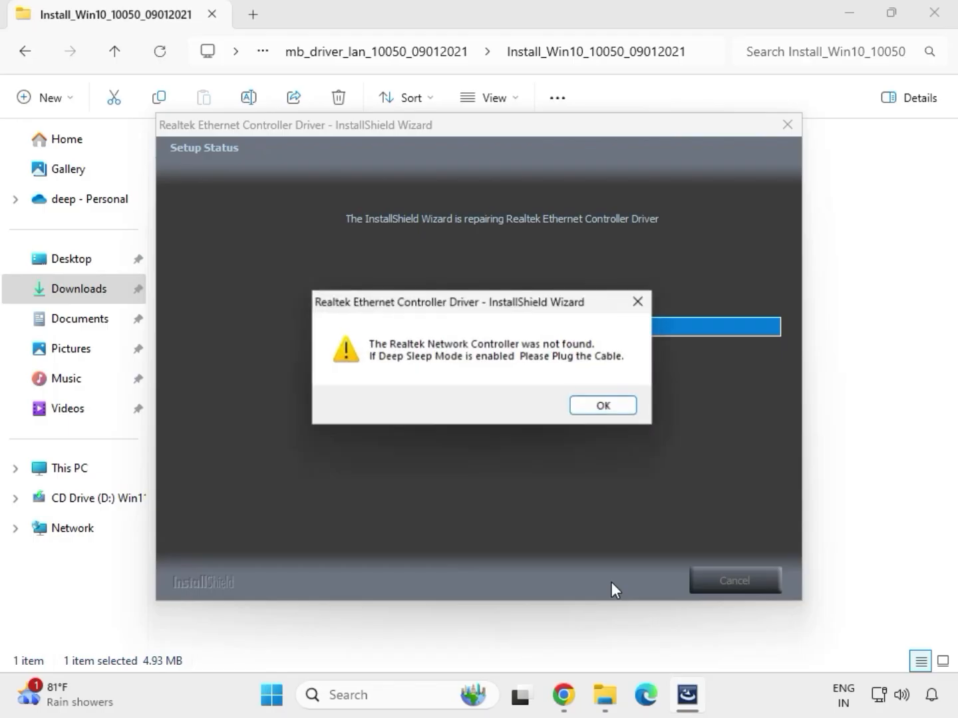
click(584, 403)
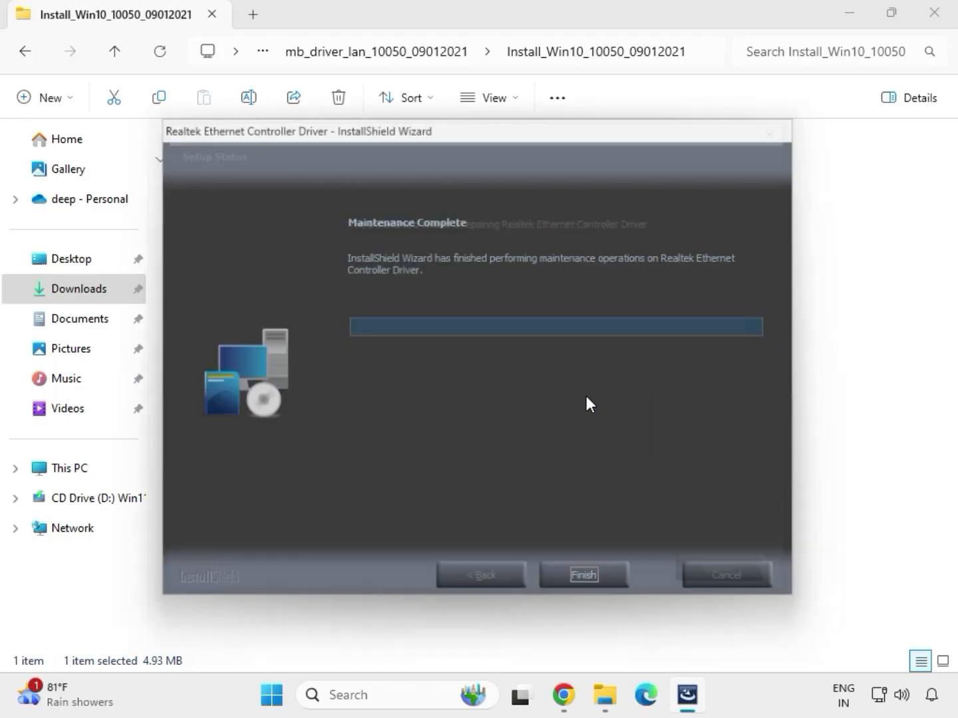
click(589, 580)
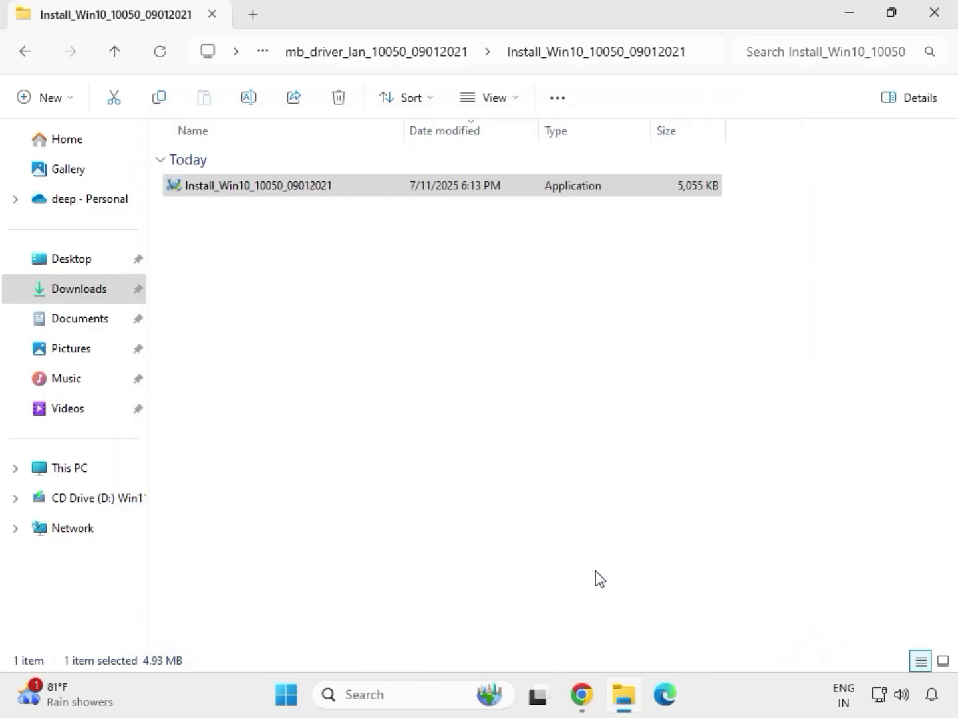
click(27, 53)
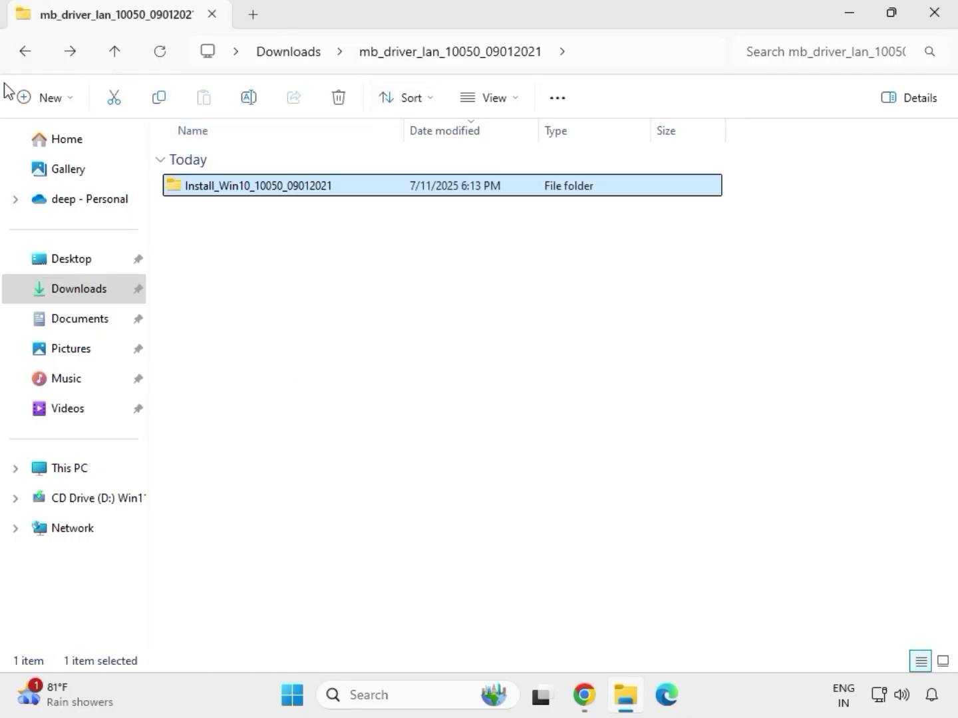
click(24, 54)
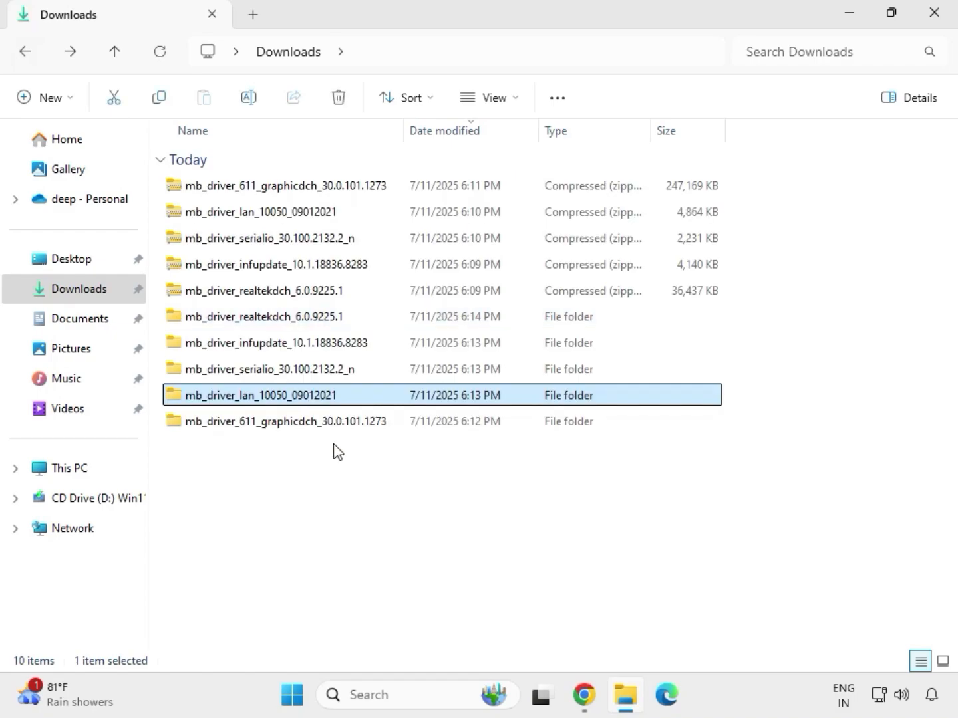
Try to install the Intel Serial IO driver by running SetupSerialIO as administrator from the extracted mb_driver_serialio_30.100.2132.2_n folder, then close the setup.
double_click(269, 369)
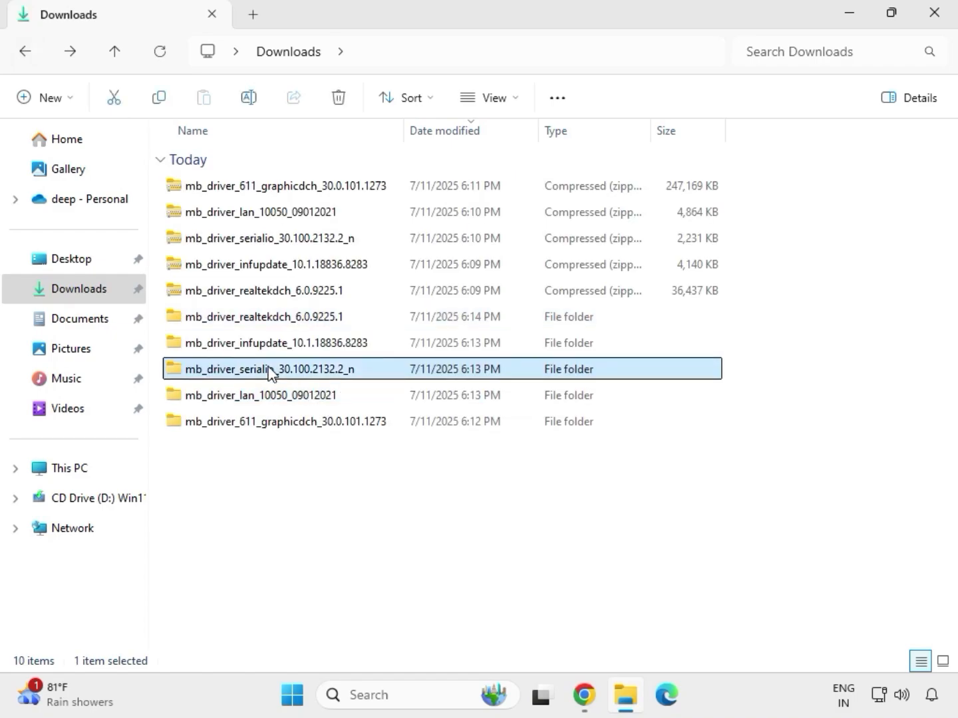
double_click(283, 186)
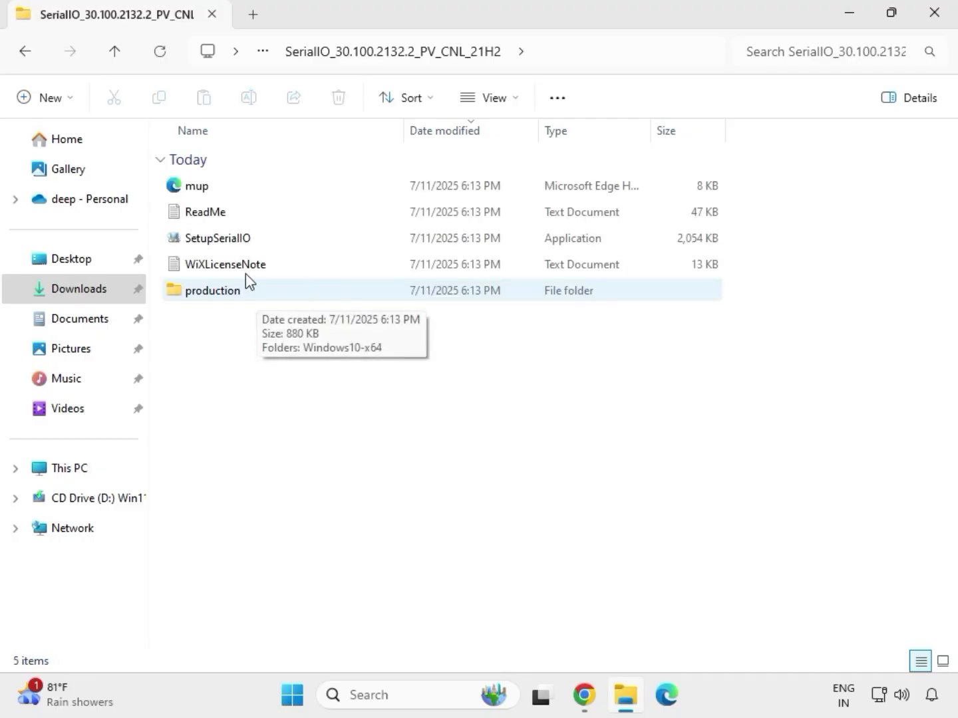
click(240, 248)
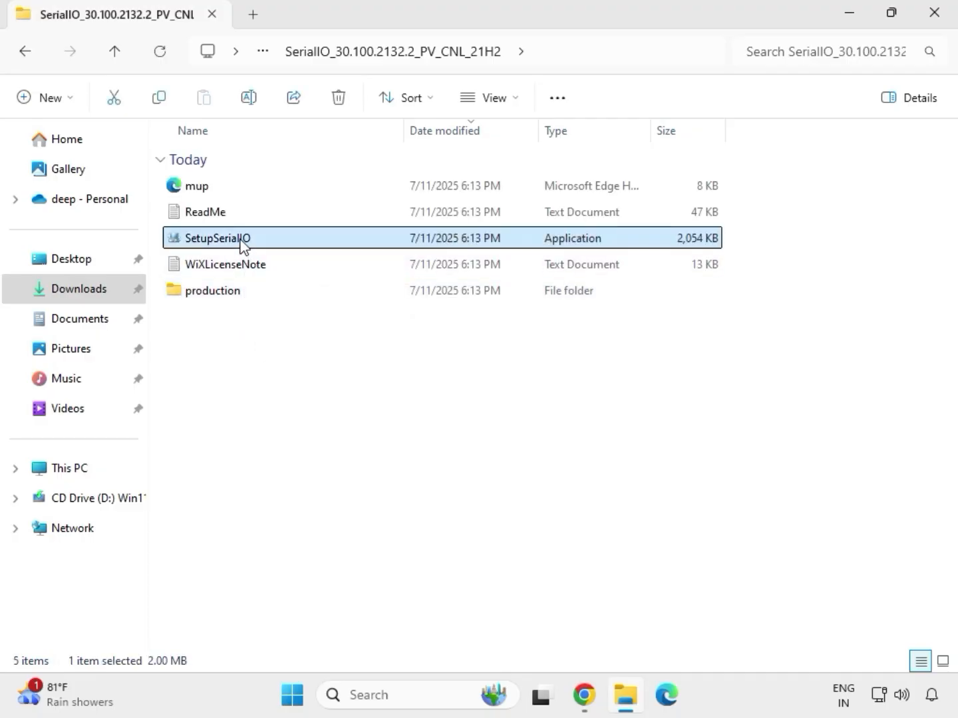
right_click(241, 247)
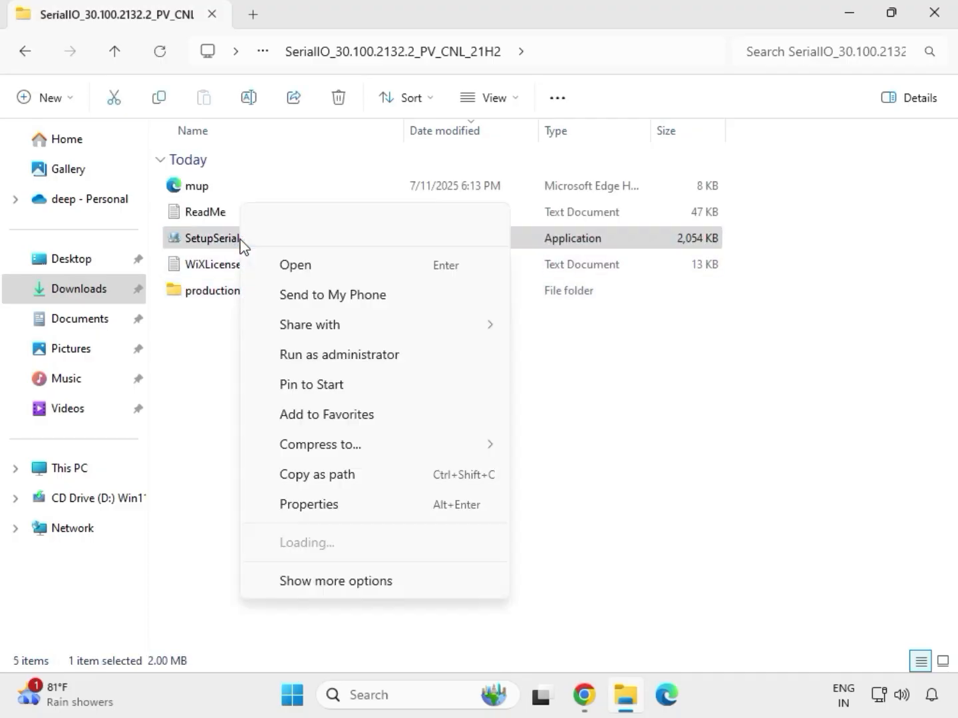
click(331, 353)
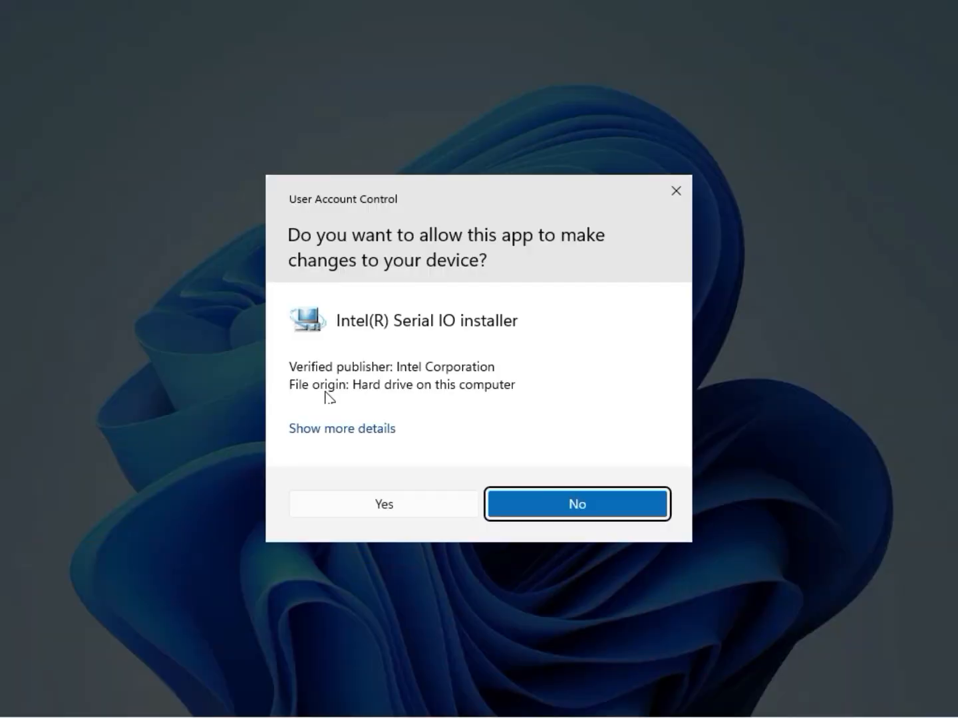
click(377, 511)
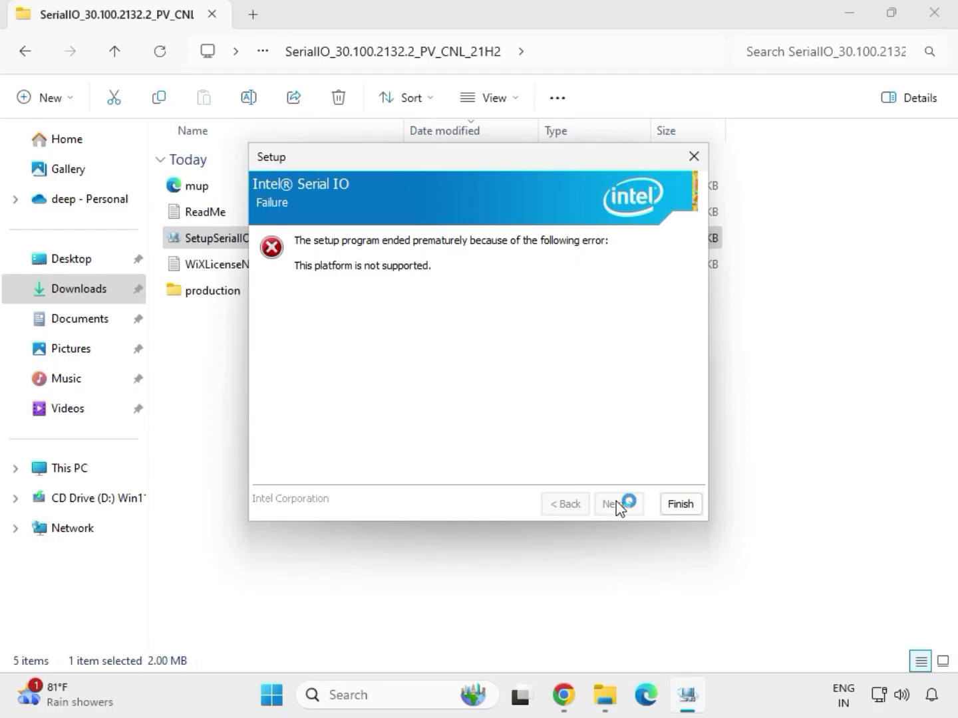
click(679, 506)
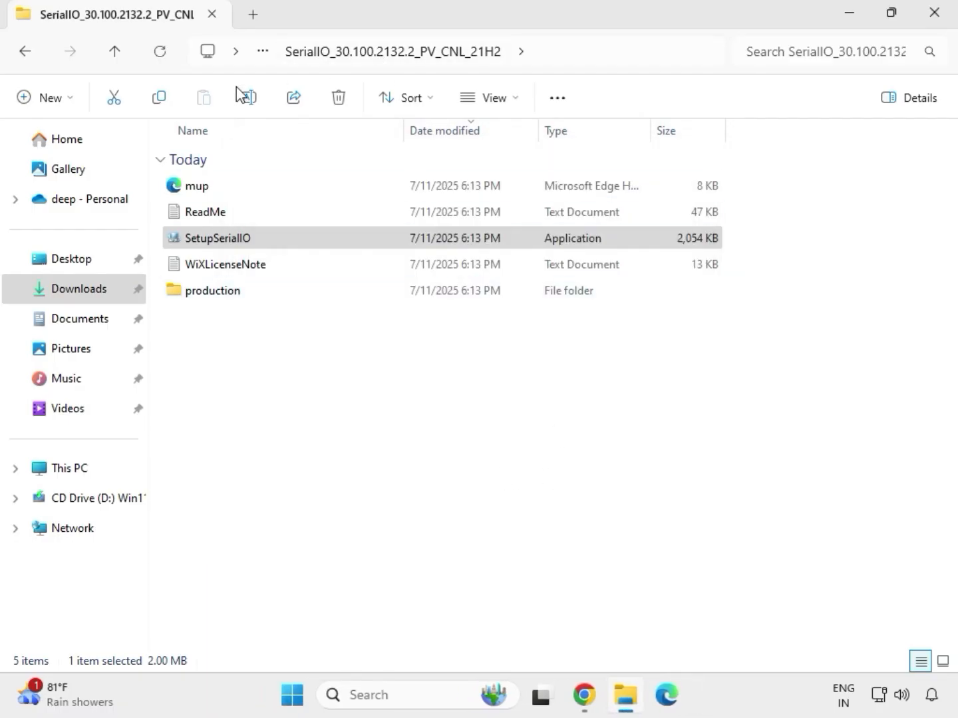
Return to Downloads and open the Chipset-10.1.18836.8283-Public-MUP folder inside the extracted mb_driver_infupdate_10.1.18836.8283 folder.
click(28, 55)
click(28, 53)
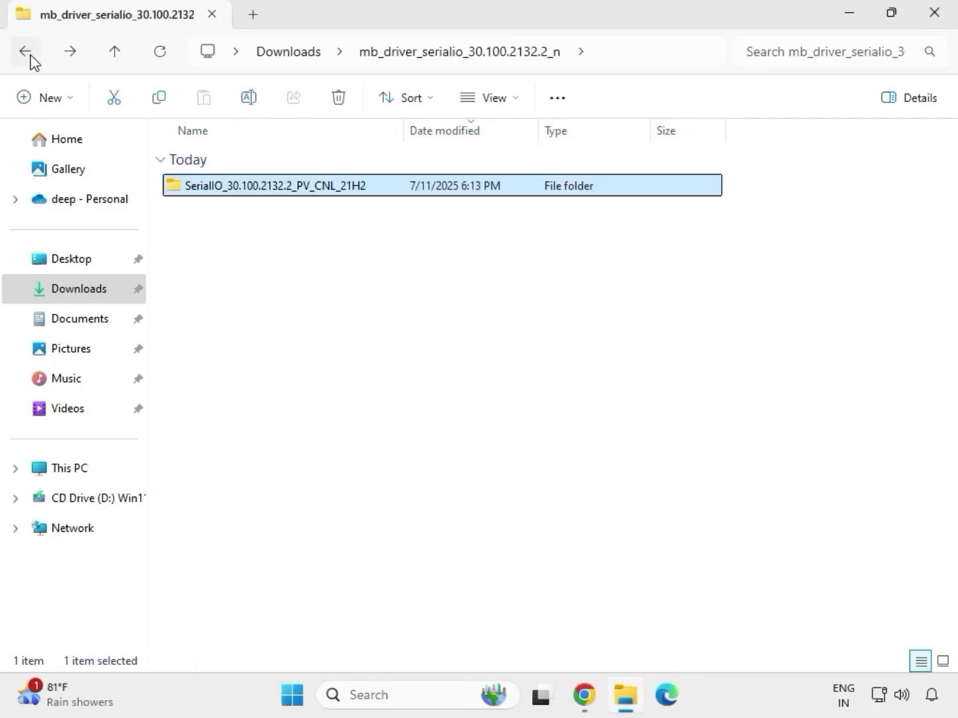
click(28, 53)
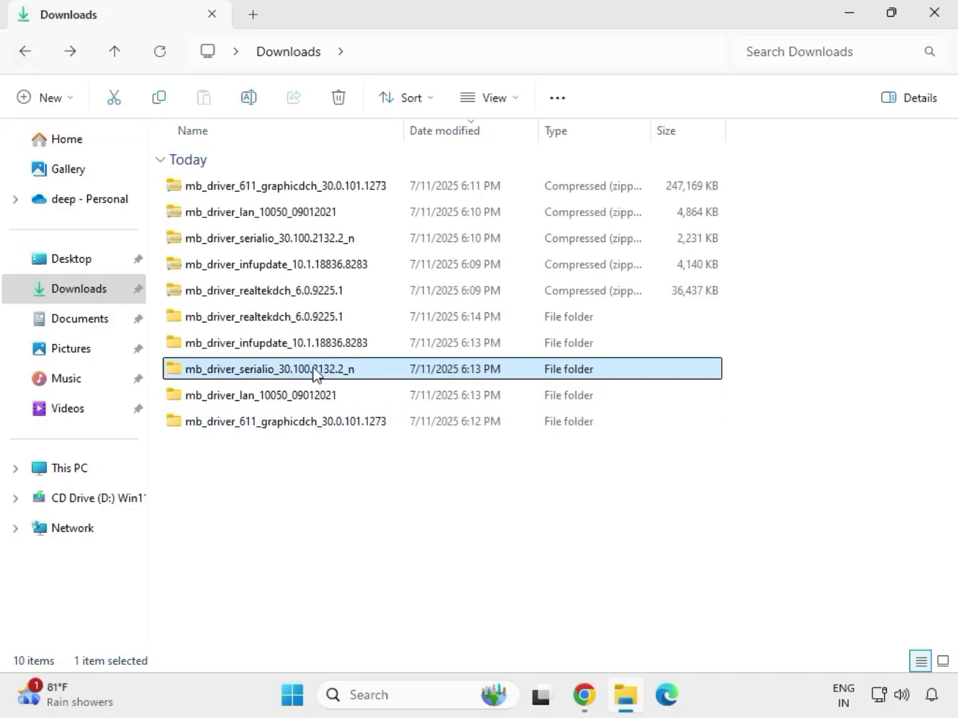
click(250, 346)
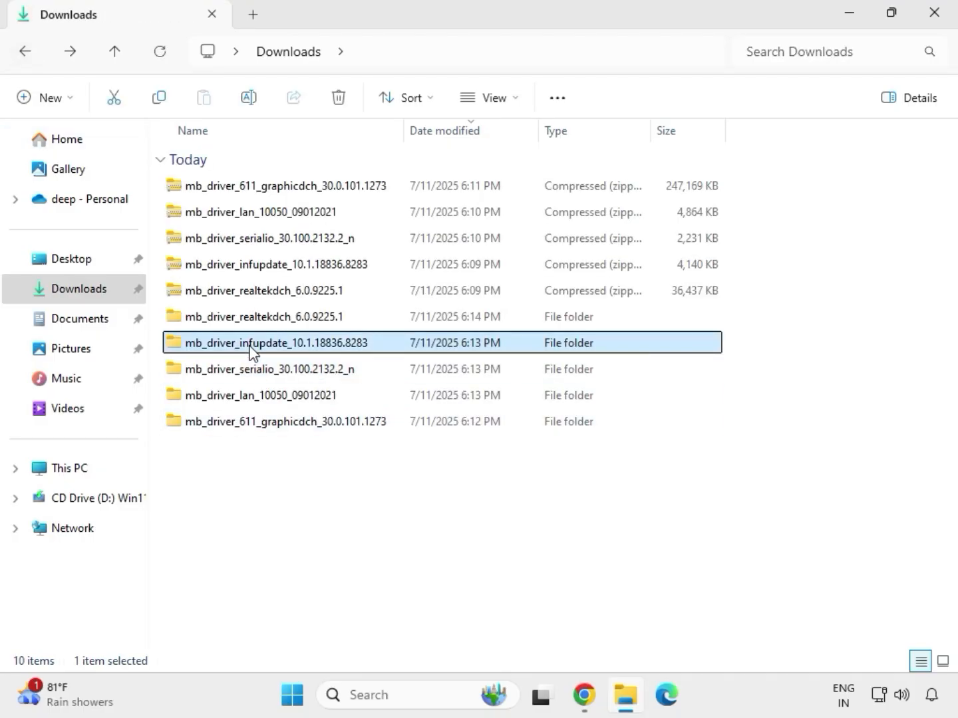
double_click(250, 346)
double_click(253, 190)
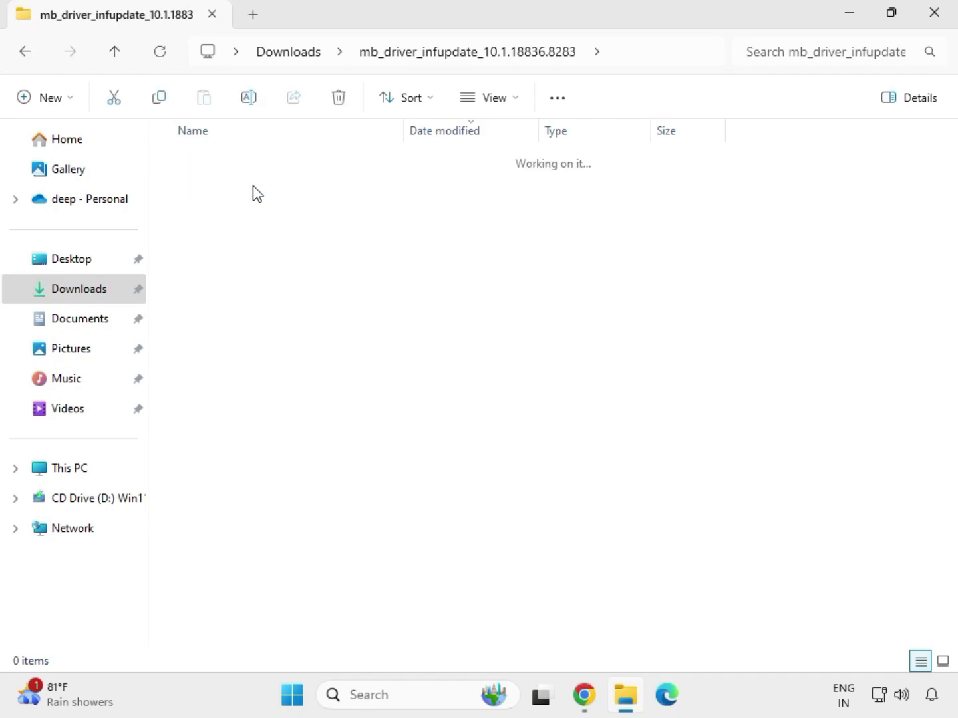
Try to install the Intel Chipset Device Software by running SetupChipset as administrator and accepting the license agreement, then close the installer.
click(272, 215)
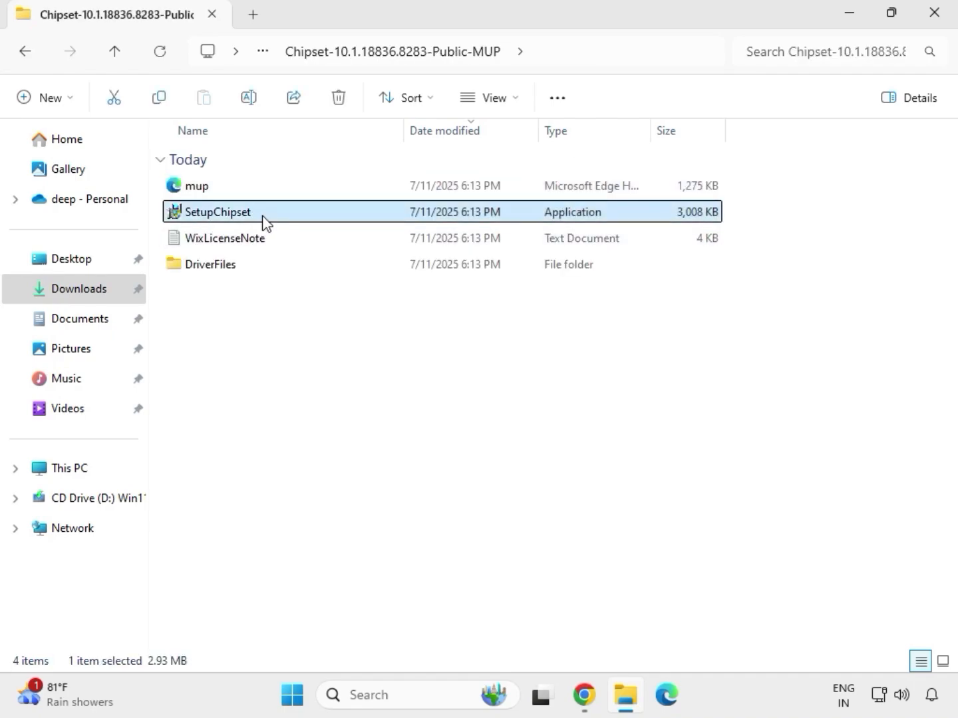
right_click(266, 223)
click(338, 353)
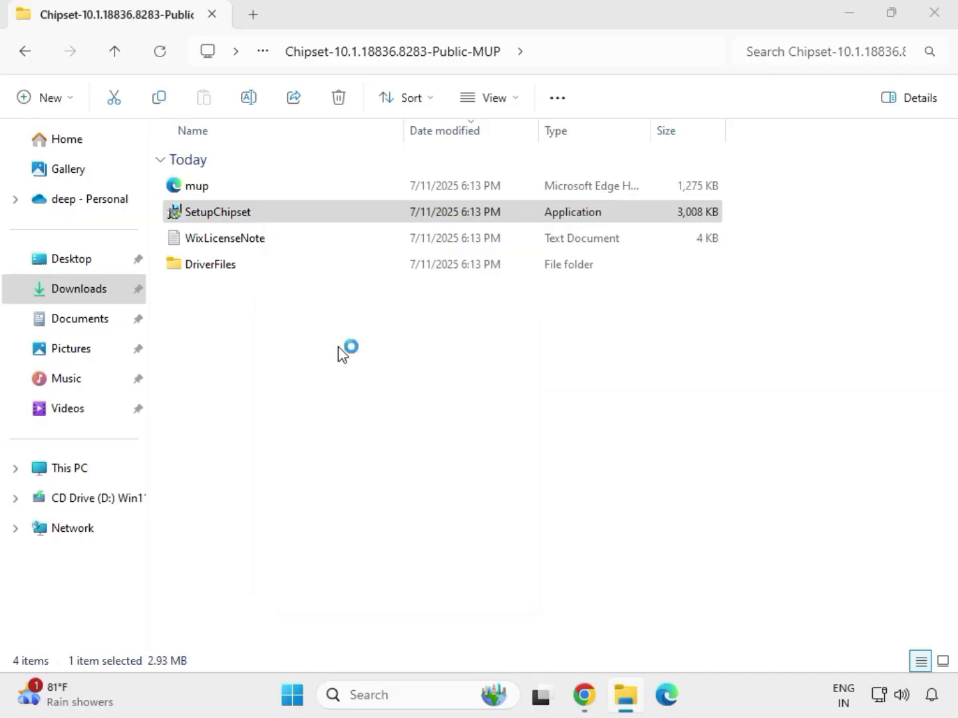
click(383, 512)
click(562, 500)
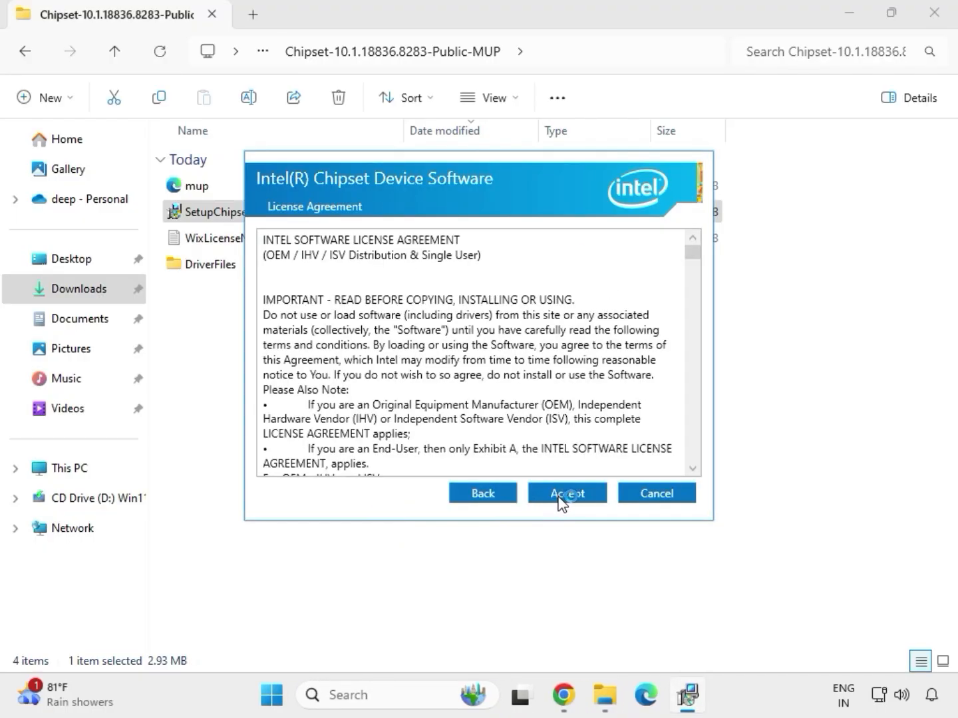
click(560, 498)
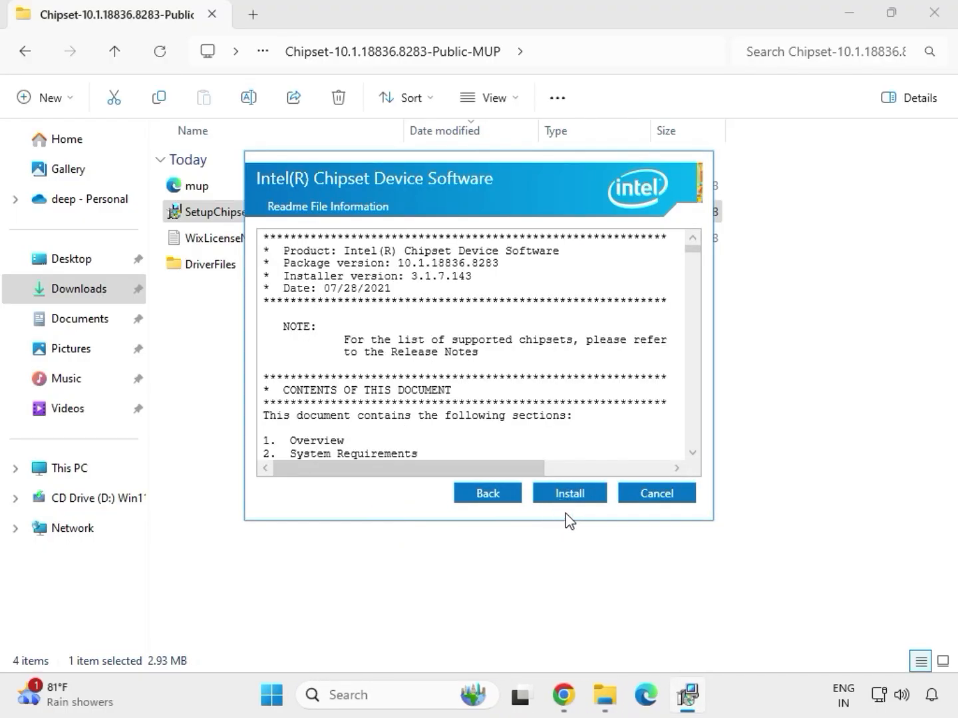
click(588, 498)
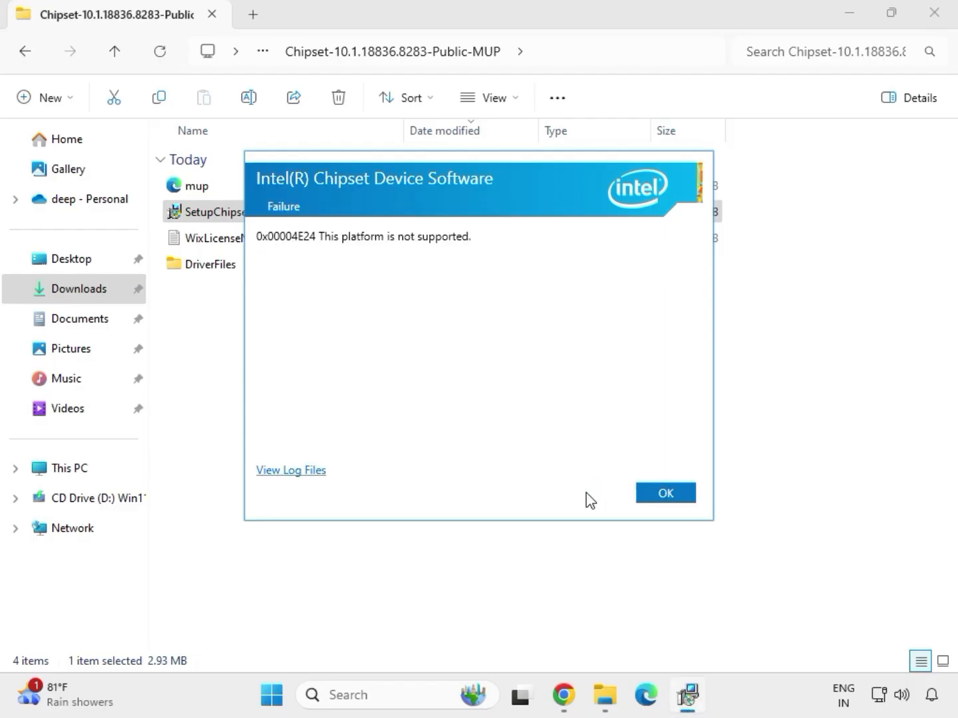
click(648, 499)
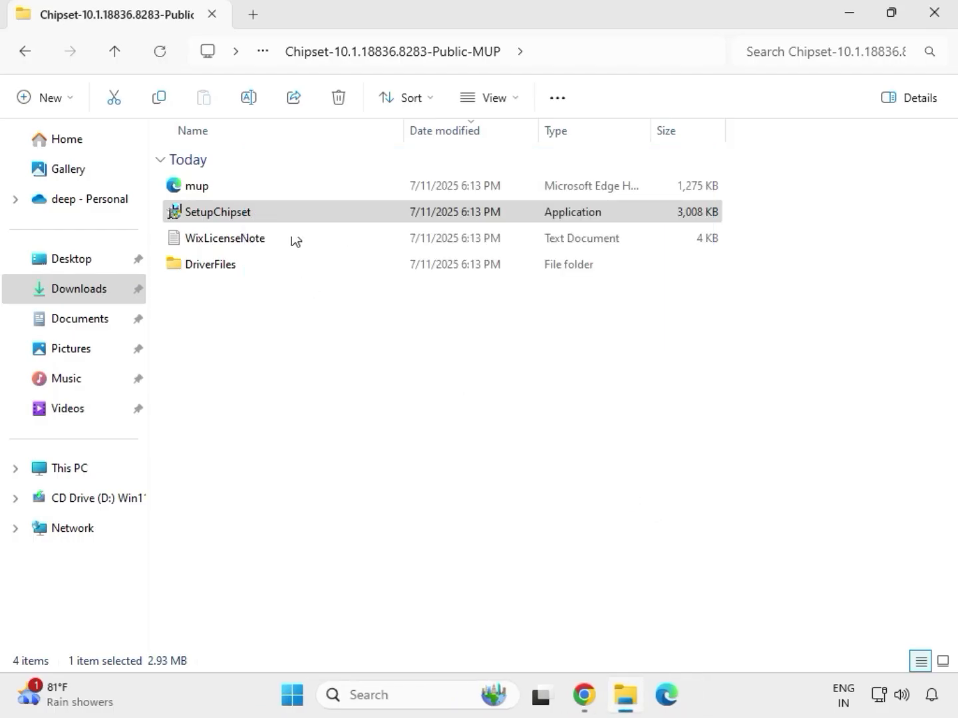
Go up to Downloads, look inside the extracted mb_driver_realtekdch_6.0.9225.1 folder, and return to Downloads.
key(alt+Up)
key(alt+Up)
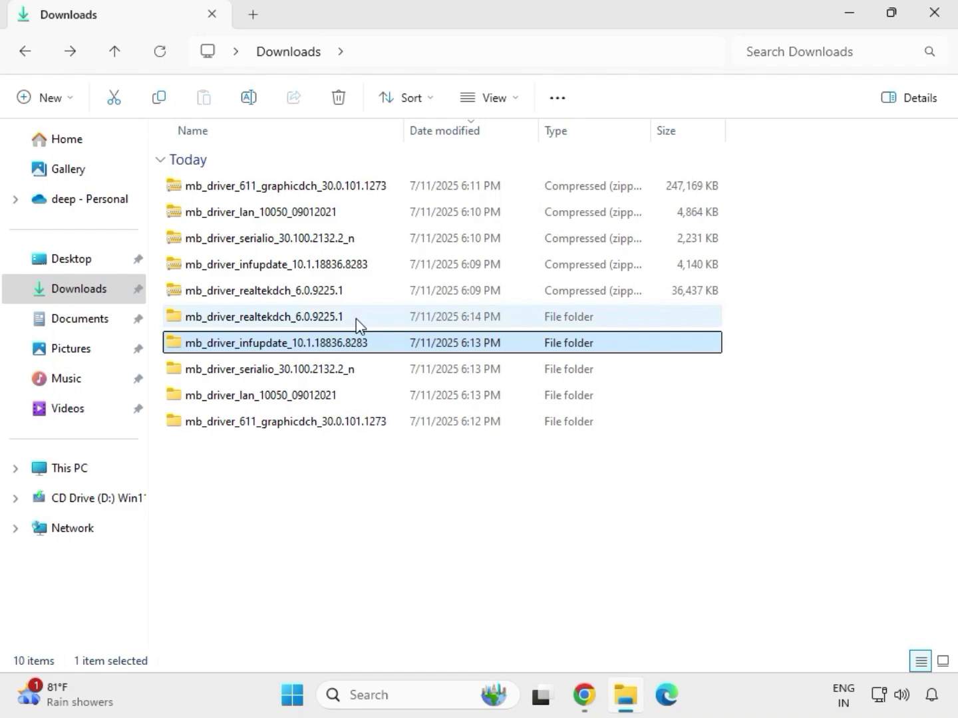
double_click(357, 319)
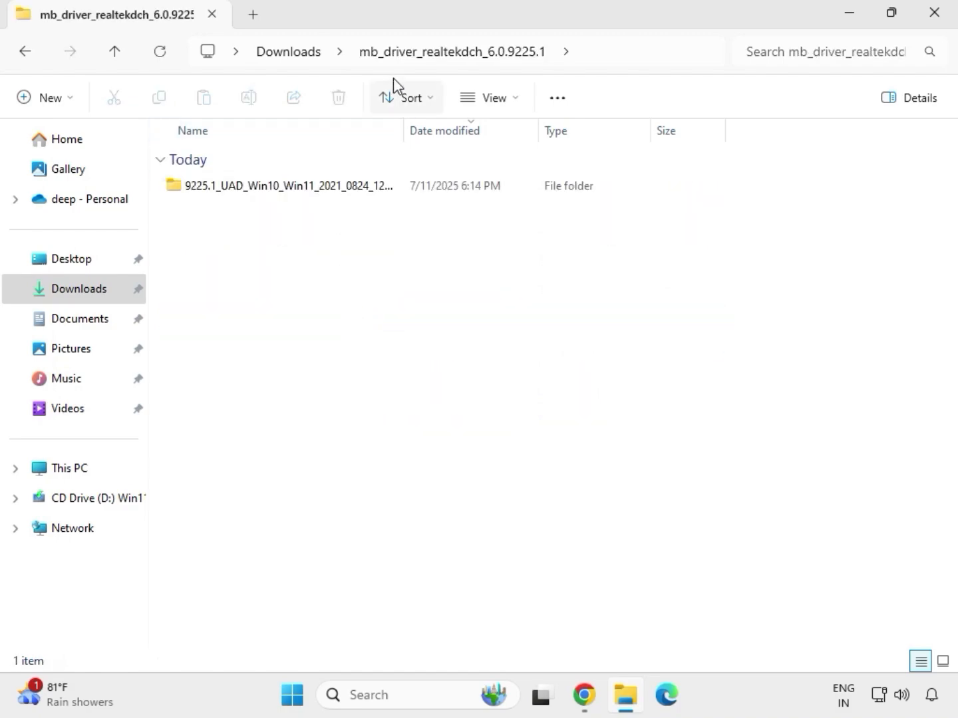
click(295, 55)
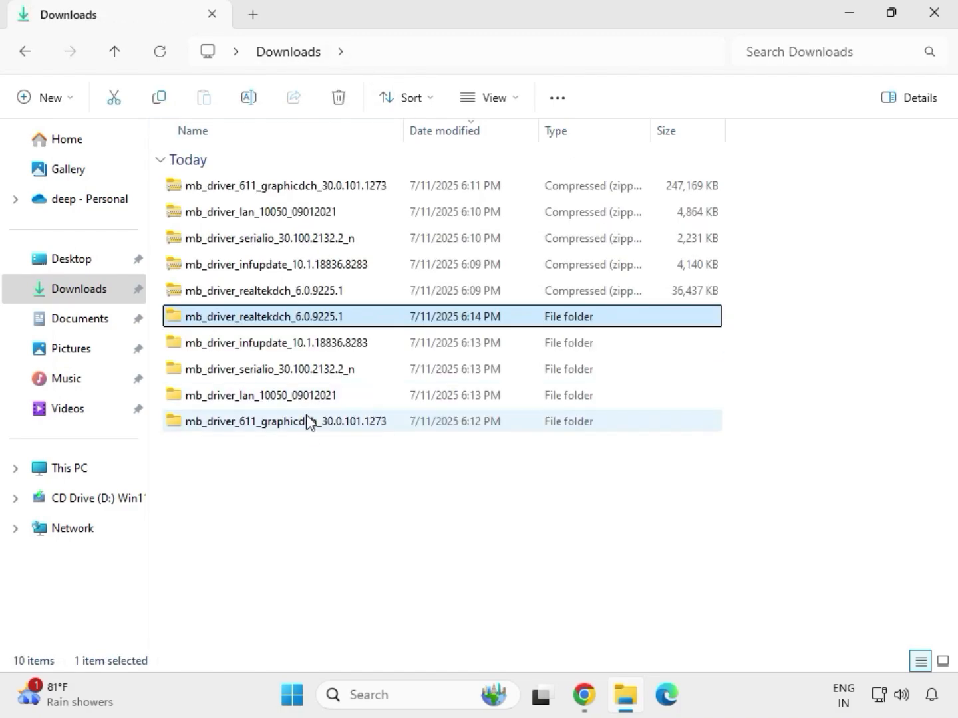
Run the mb_driver_611_graphicdch_30.0.101.1273 application as administrator from its extracted folder in Downloads and allow it to make changes to the device.
click(273, 424)
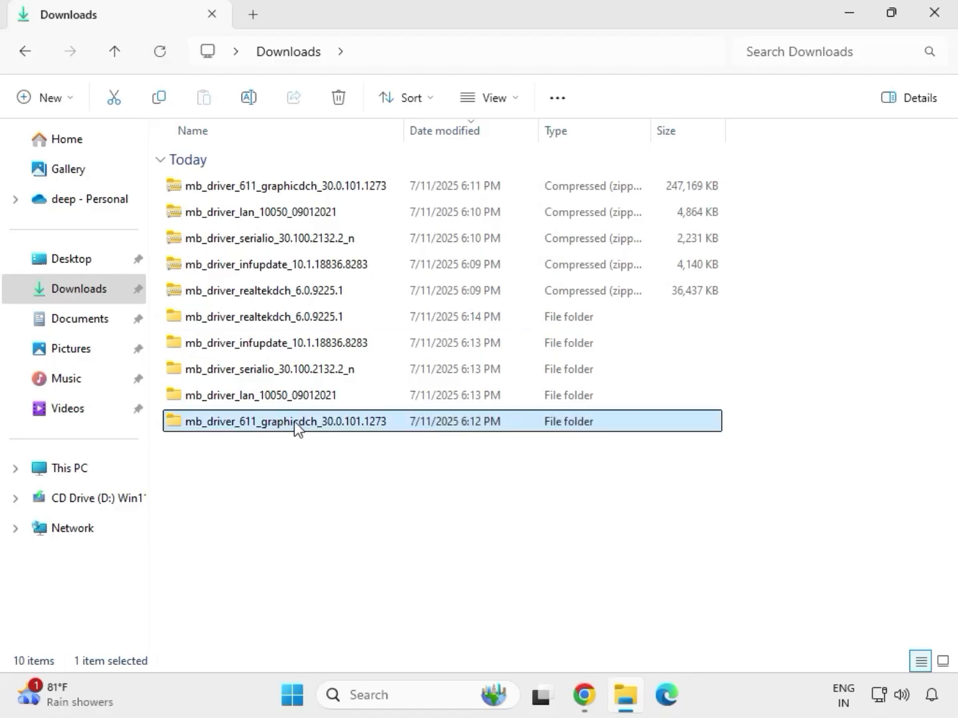
double_click(294, 425)
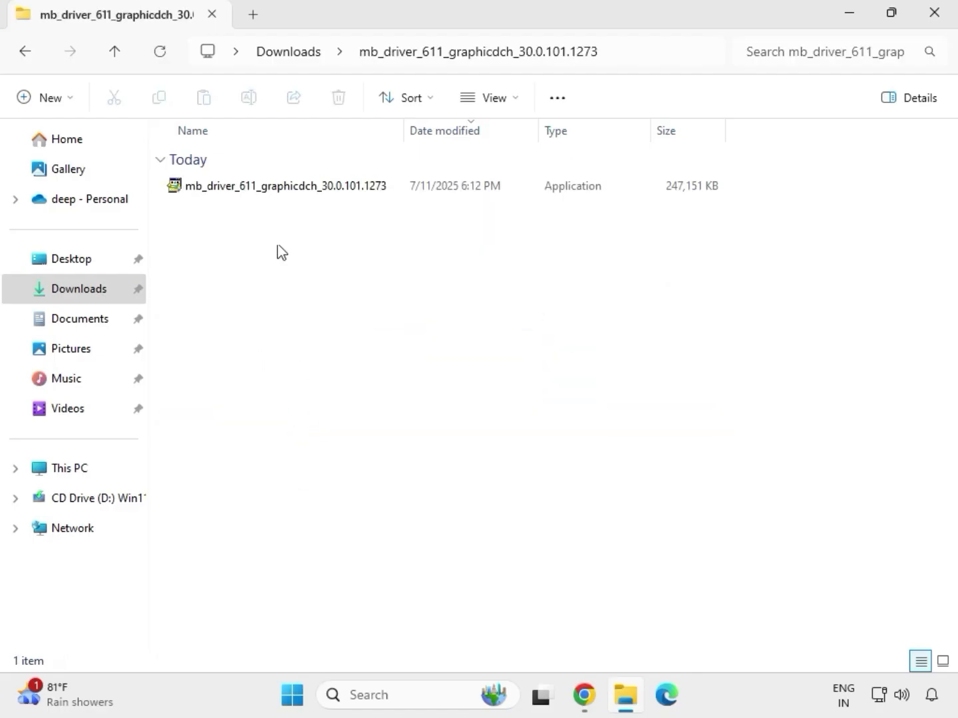
click(264, 188)
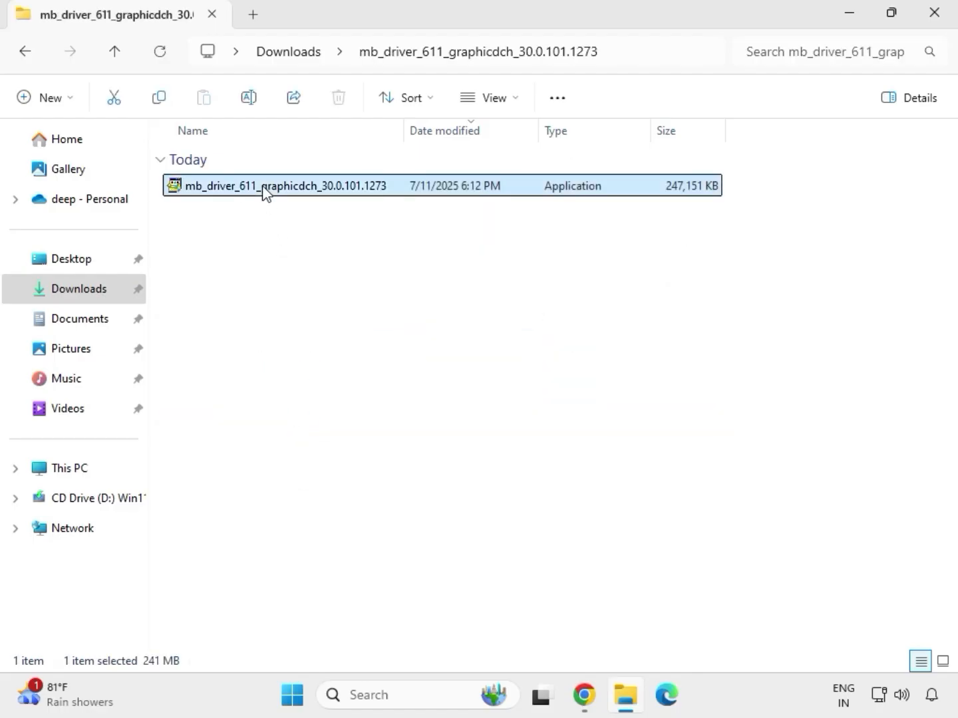
right_click(279, 219)
click(366, 341)
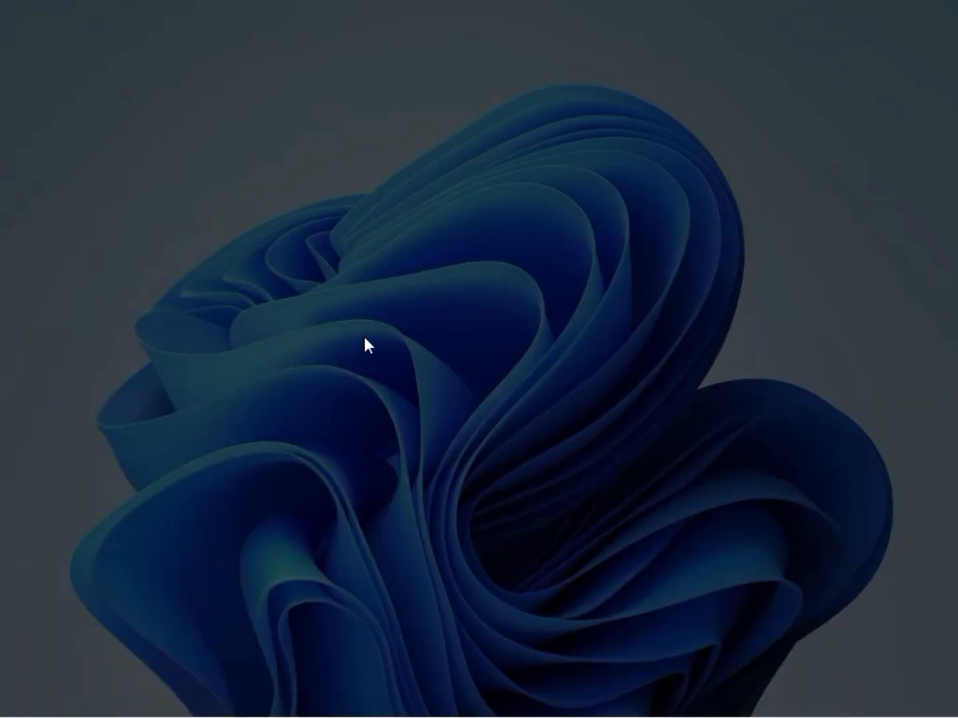
click(370, 508)
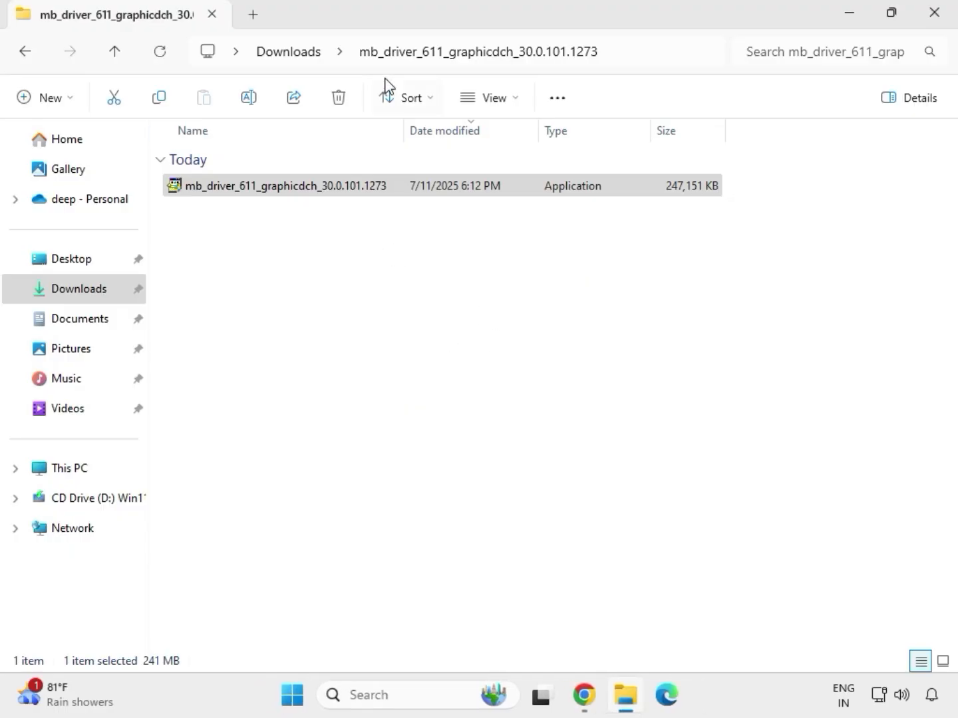
Return to Downloads and open the 9225.1_UAD_Win10_Win11_2021_0824_123850_WHQL_1458 folder inside the extracted mb_driver_realtekdch_6.0.9225.1 folder.
click(300, 53)
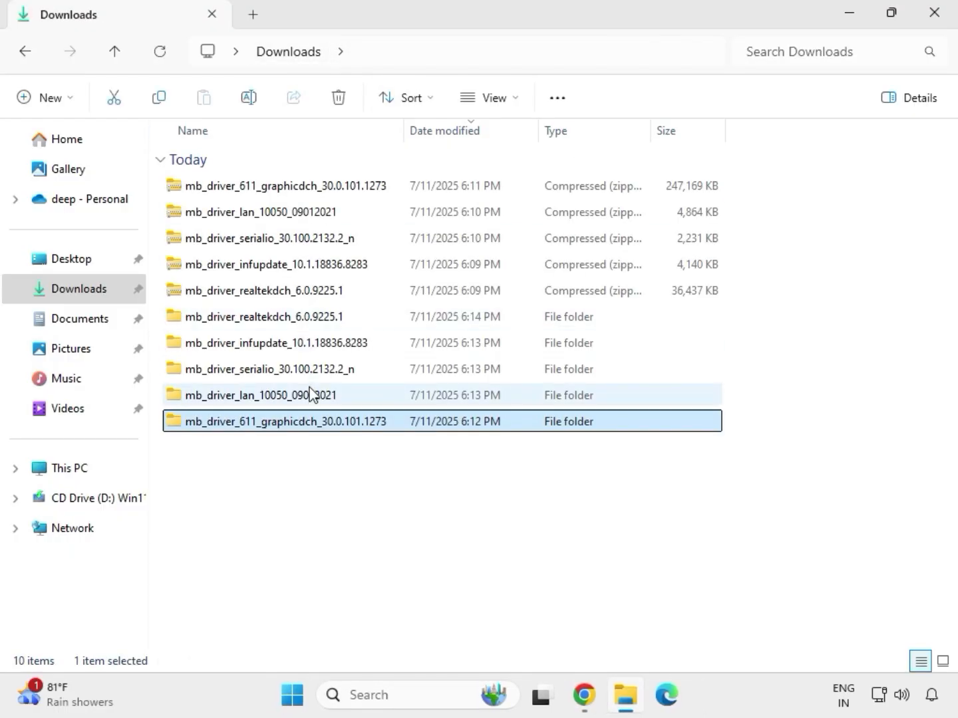
click(294, 317)
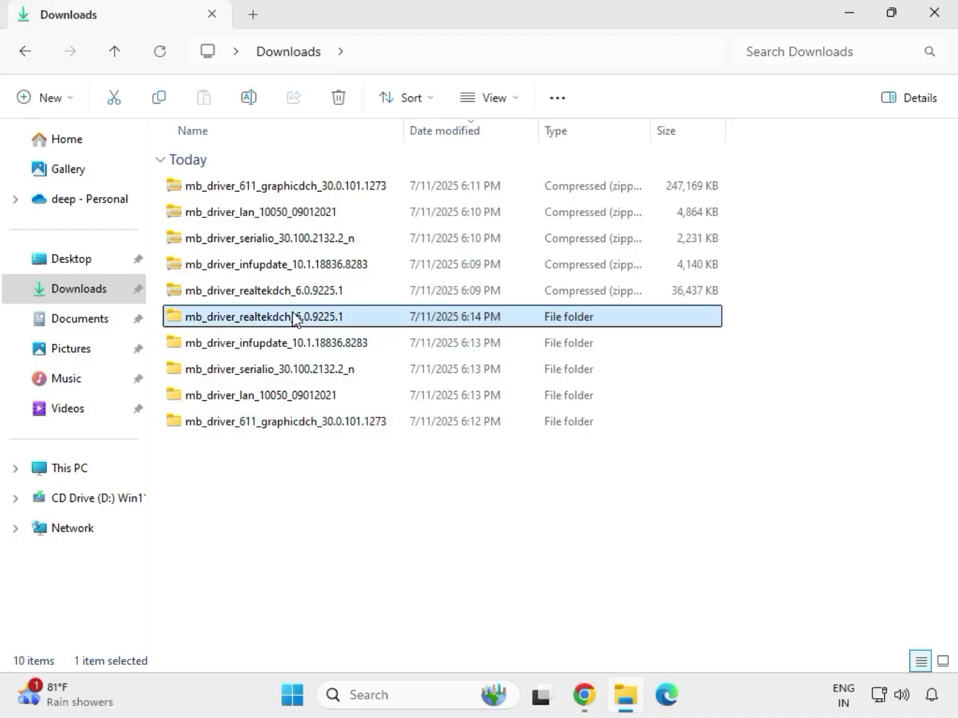
double_click(293, 318)
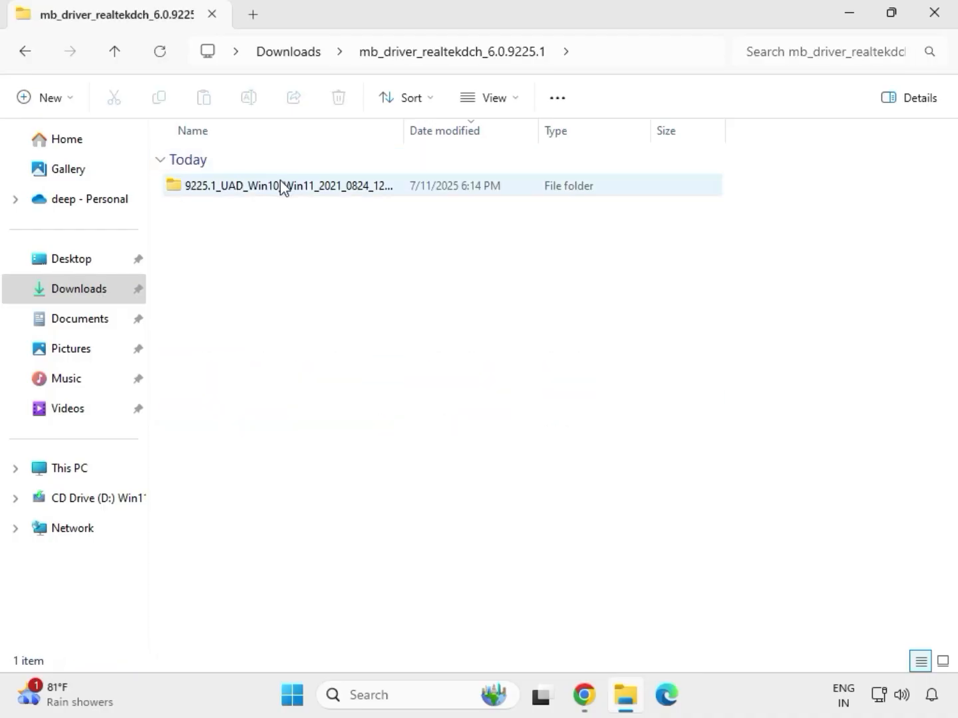
double_click(280, 187)
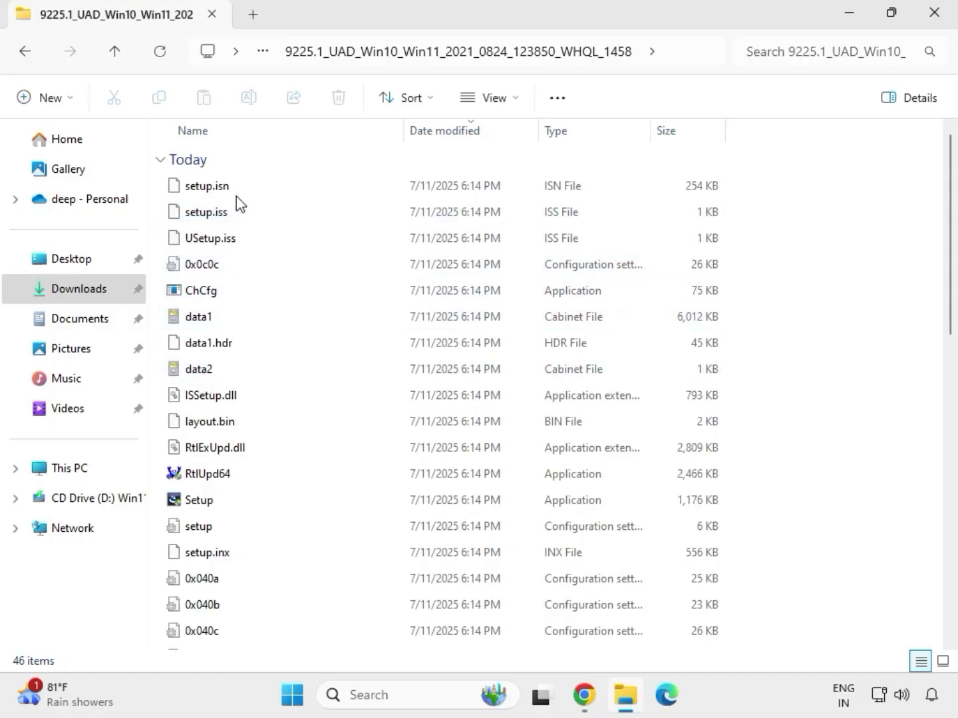
Run the Realtek audio Setup application as administrator, allow it to make changes, and complete the Realtek Audio Driver 6.0.9225.1 wizard.
click(200, 503)
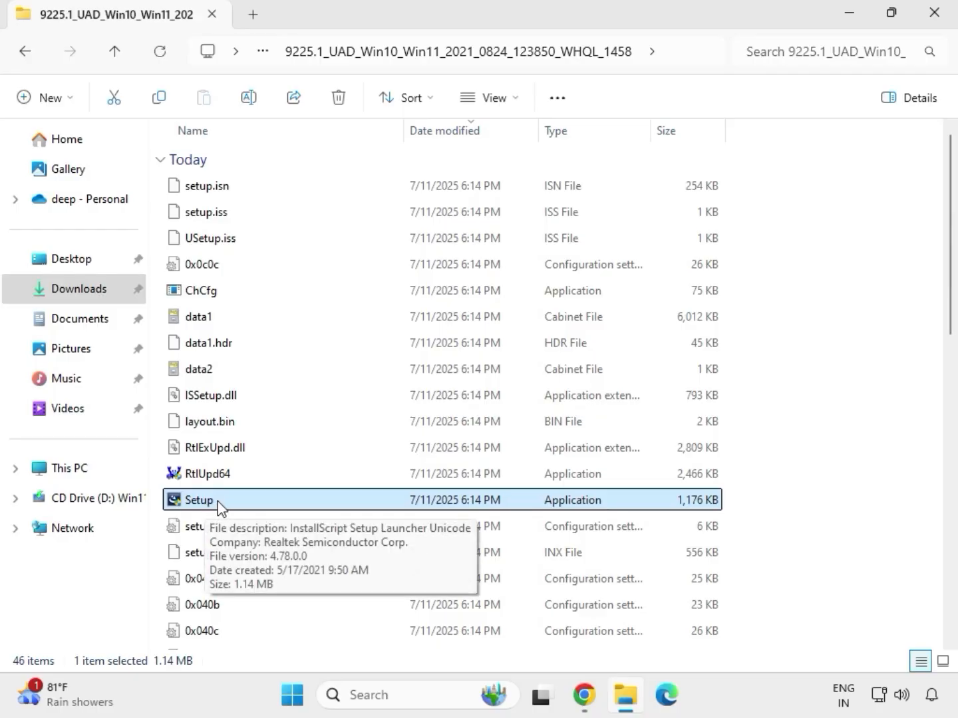
right_click(218, 502)
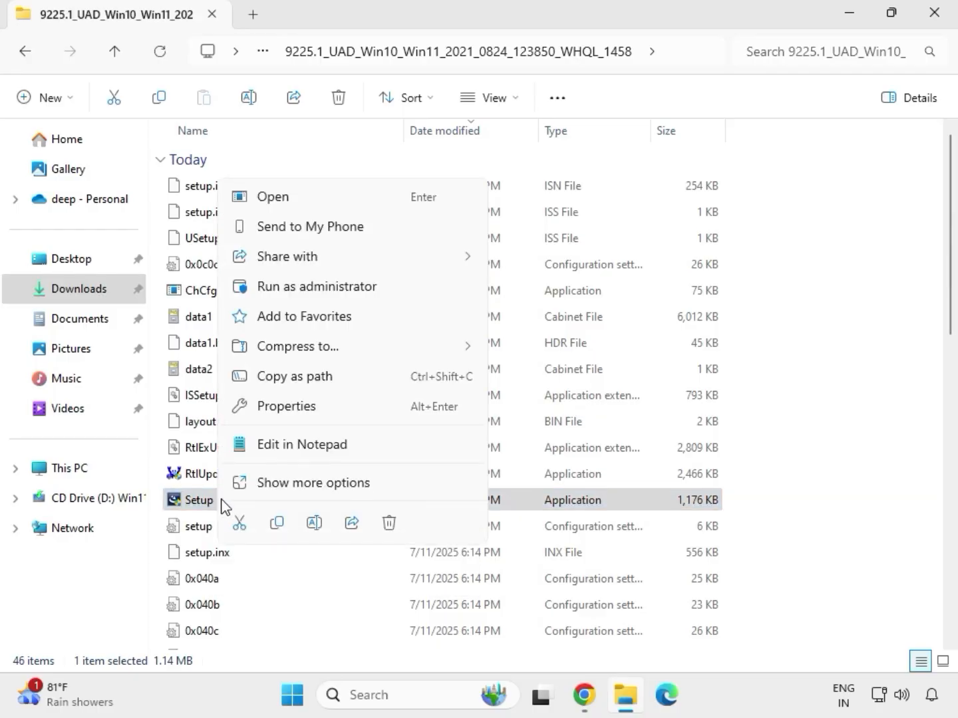
click(290, 289)
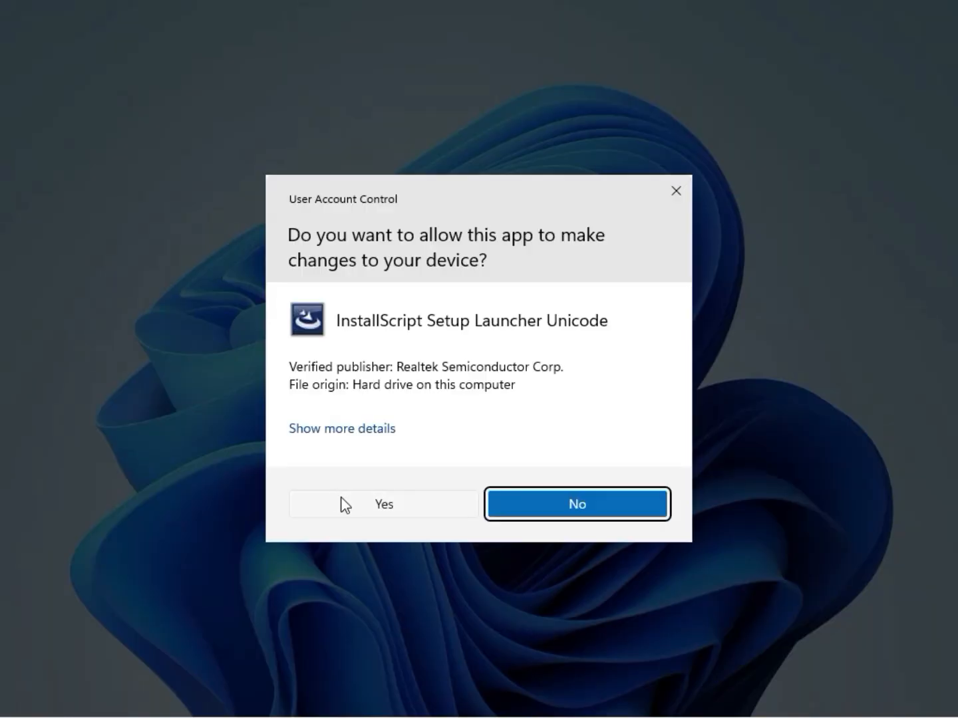
click(345, 505)
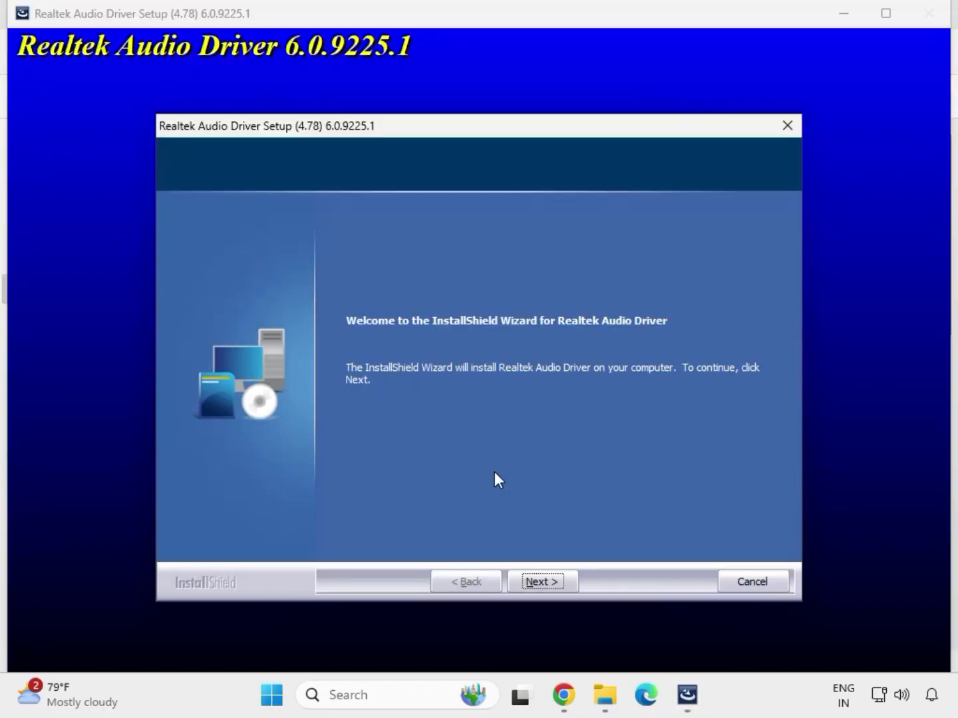
click(542, 577)
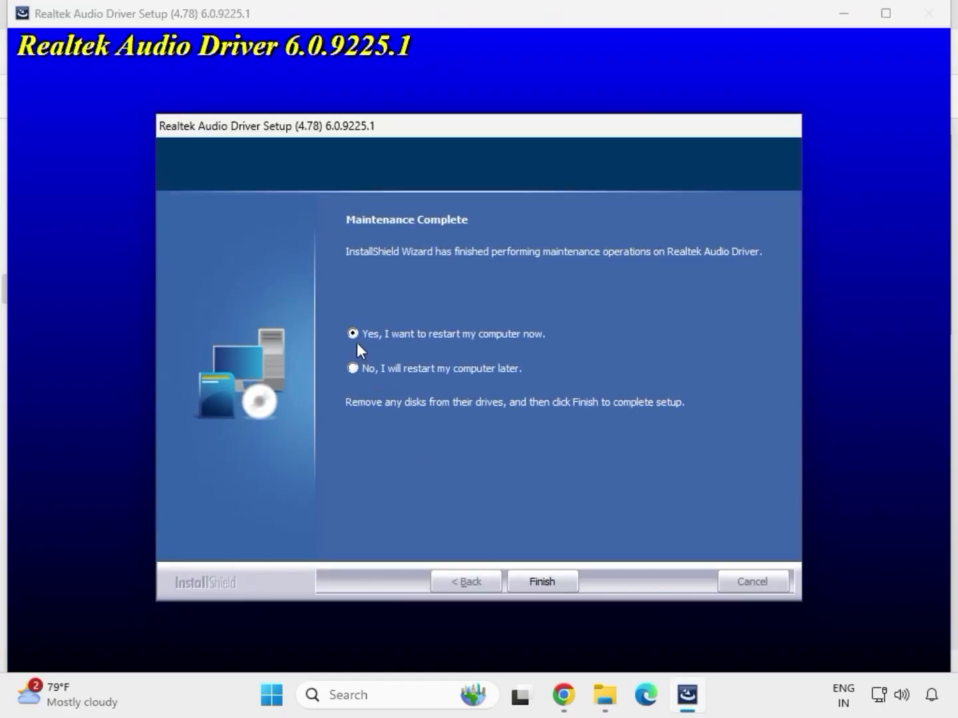
click(539, 580)
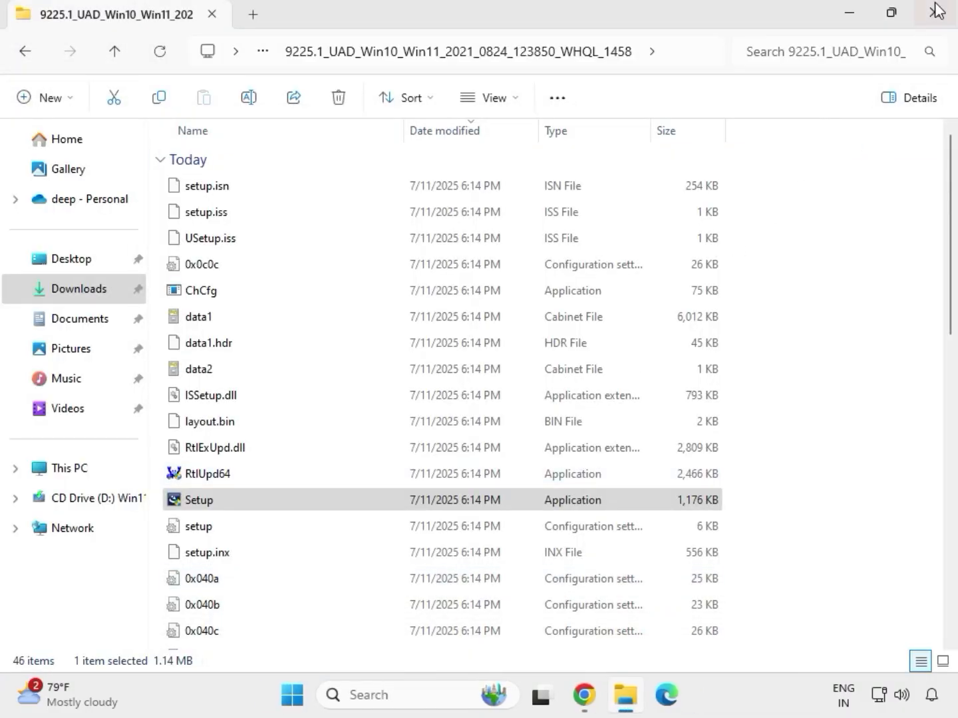